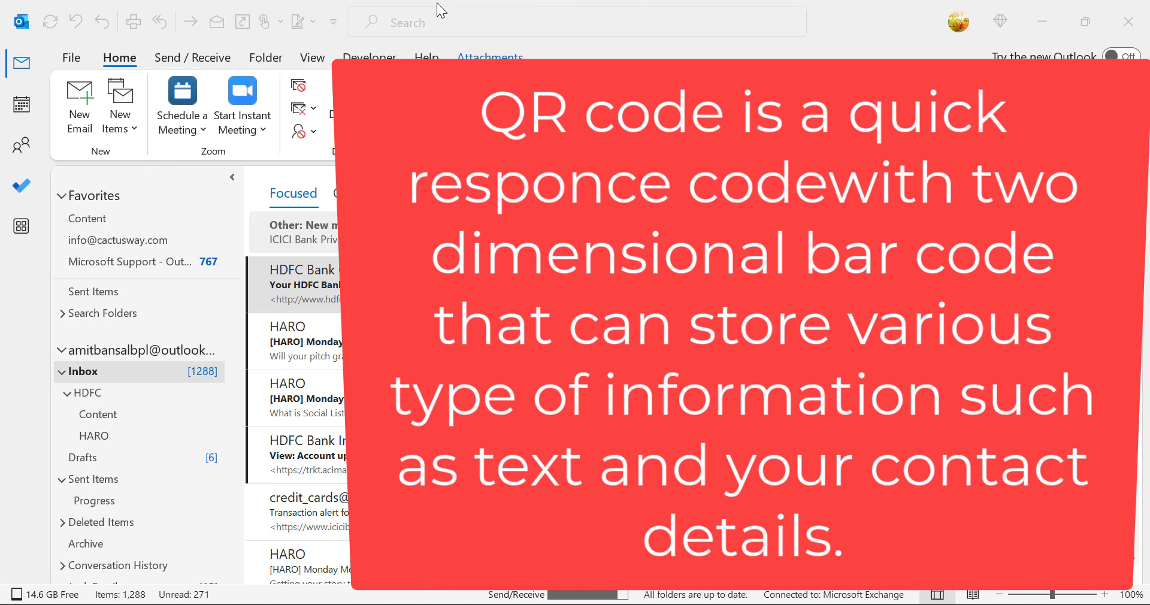
Start a new email and insert the Personal signature into it
left_click(619, 44)
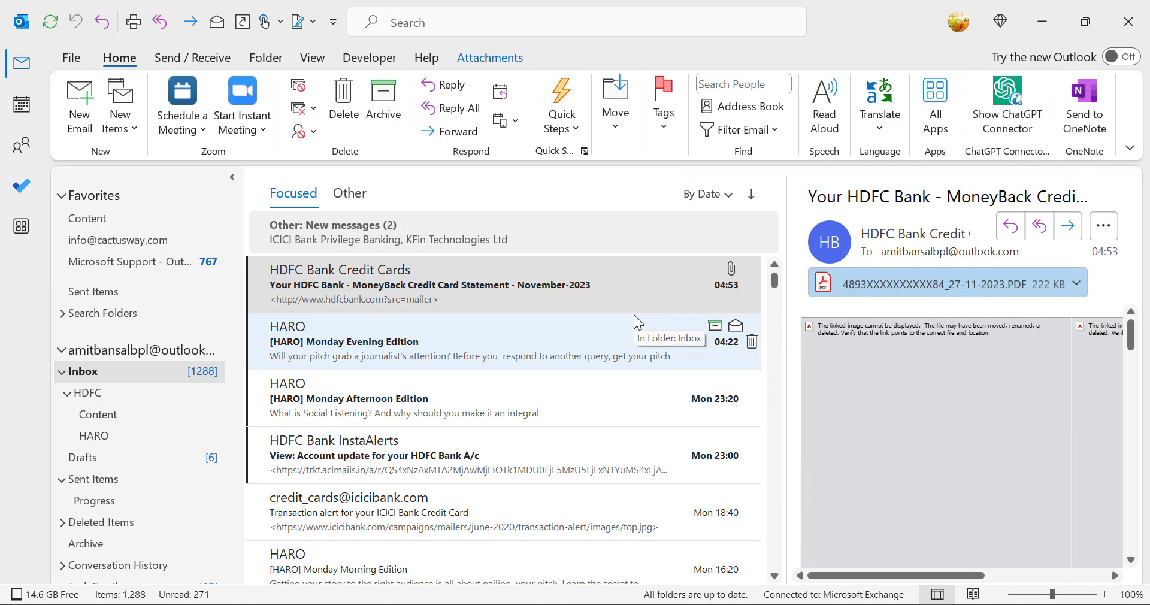
left_click(86, 111)
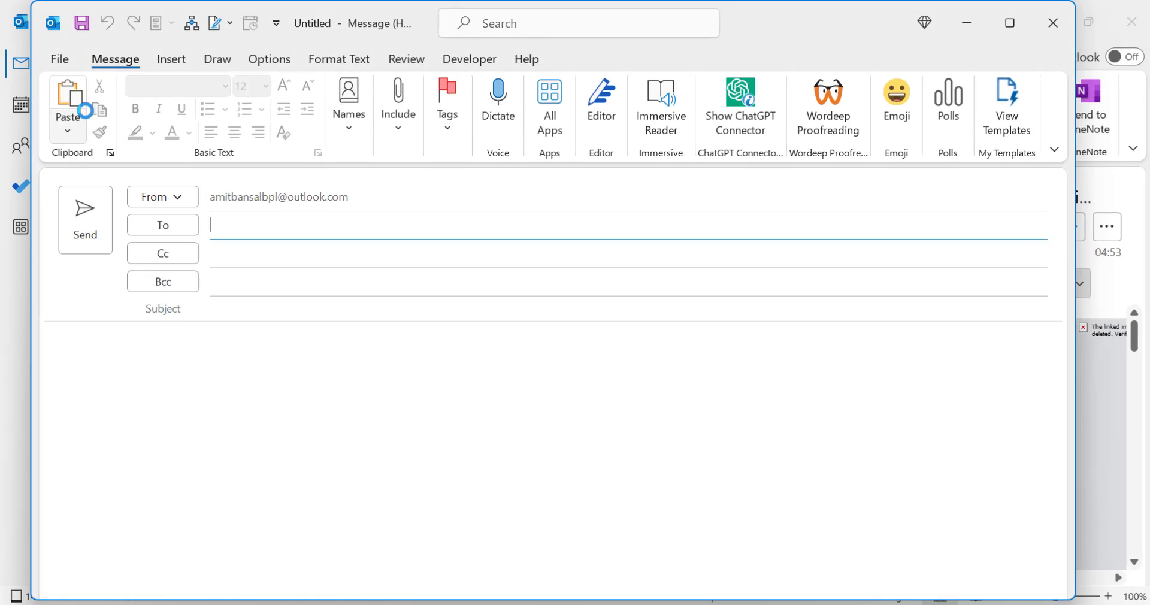
left_click(171, 59)
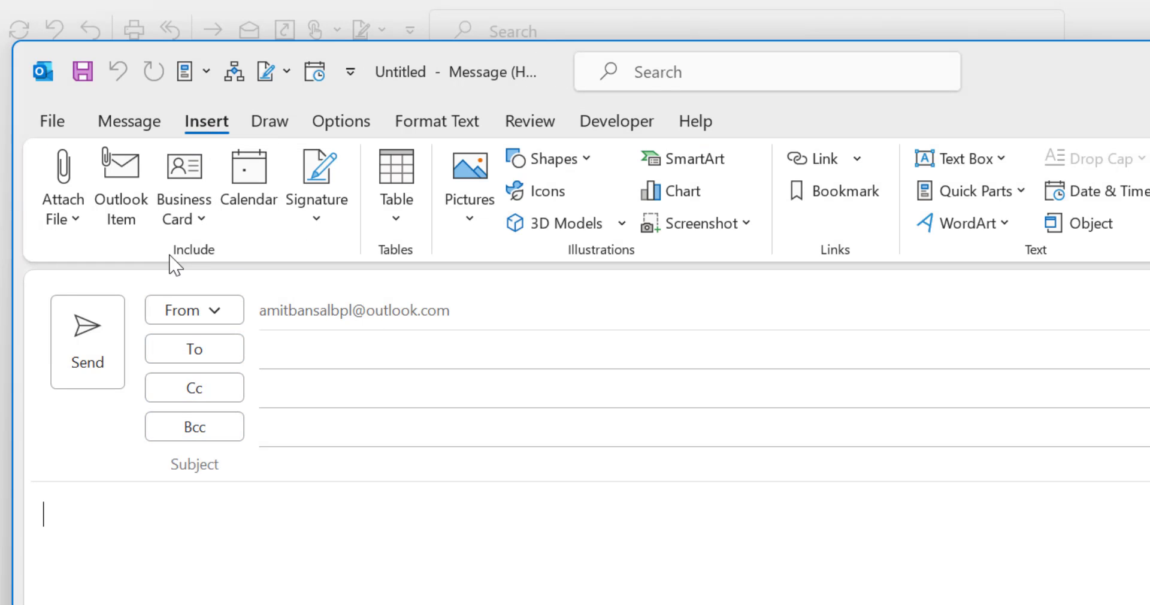
left_click(330, 218)
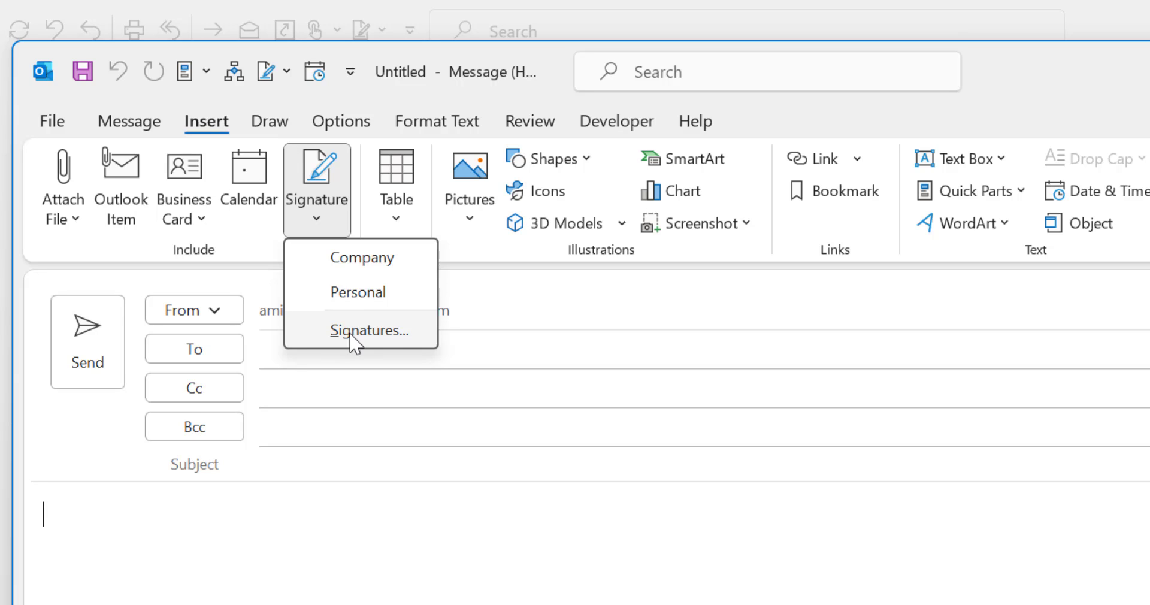
left_click(362, 293)
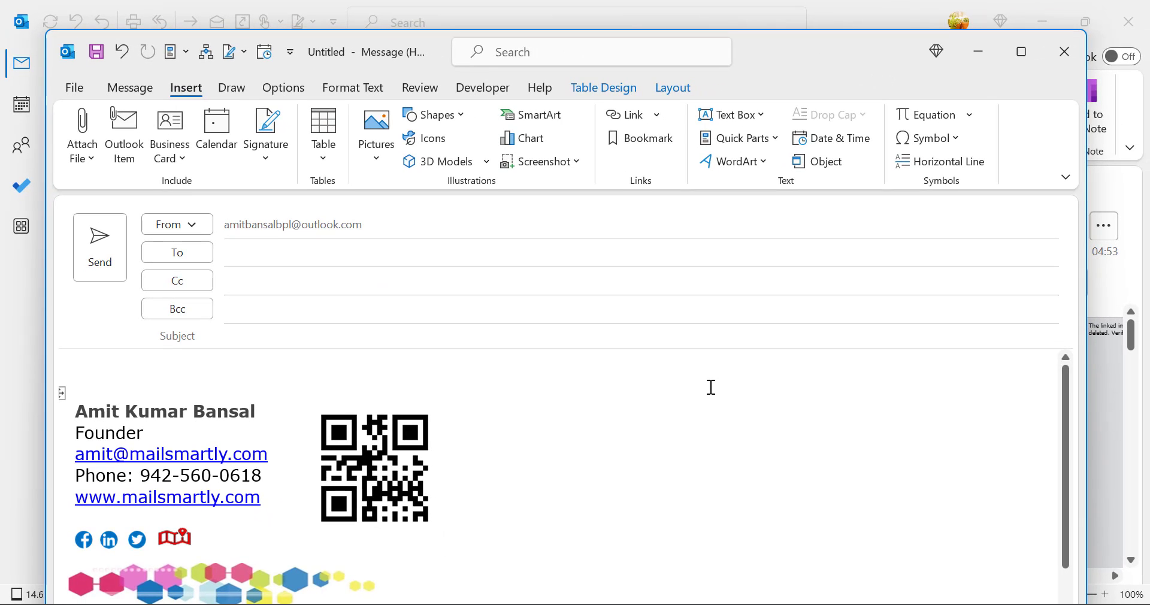
scroll(700, 395, "down", 1)
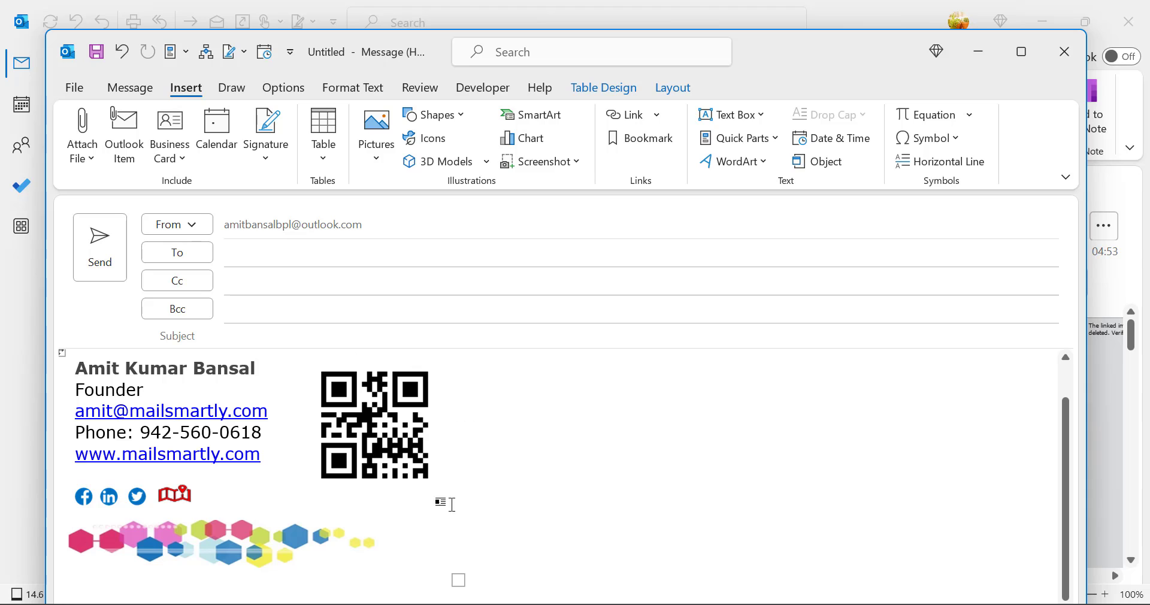
Delete the old QR code from the inserted signature and return to the browser
left_click(398, 436)
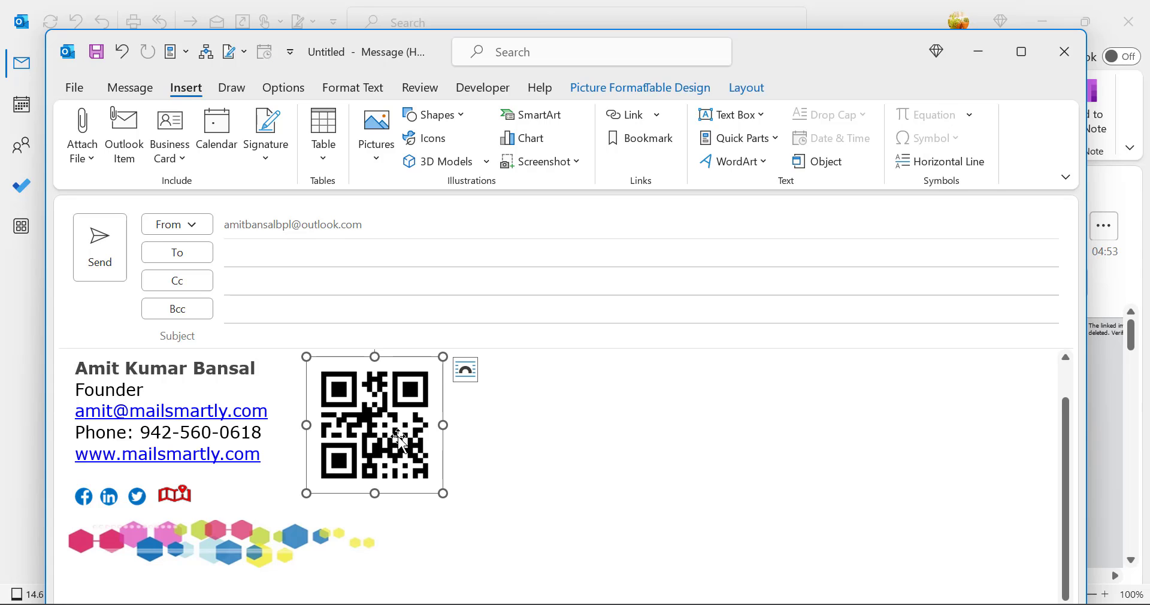
key("Delete")
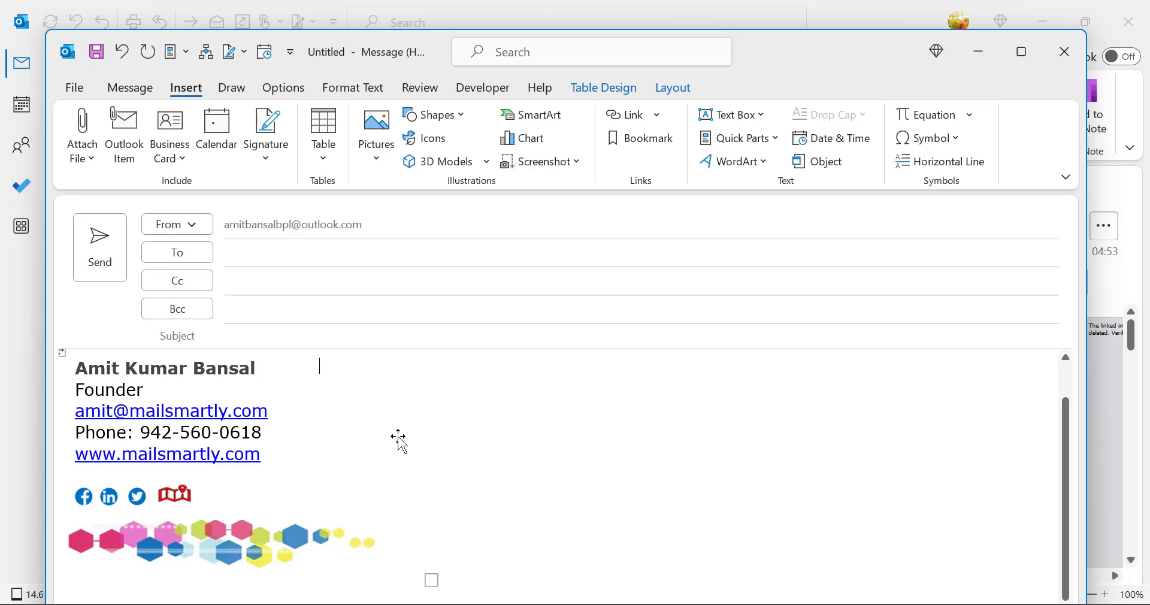
key("alt+Tab")
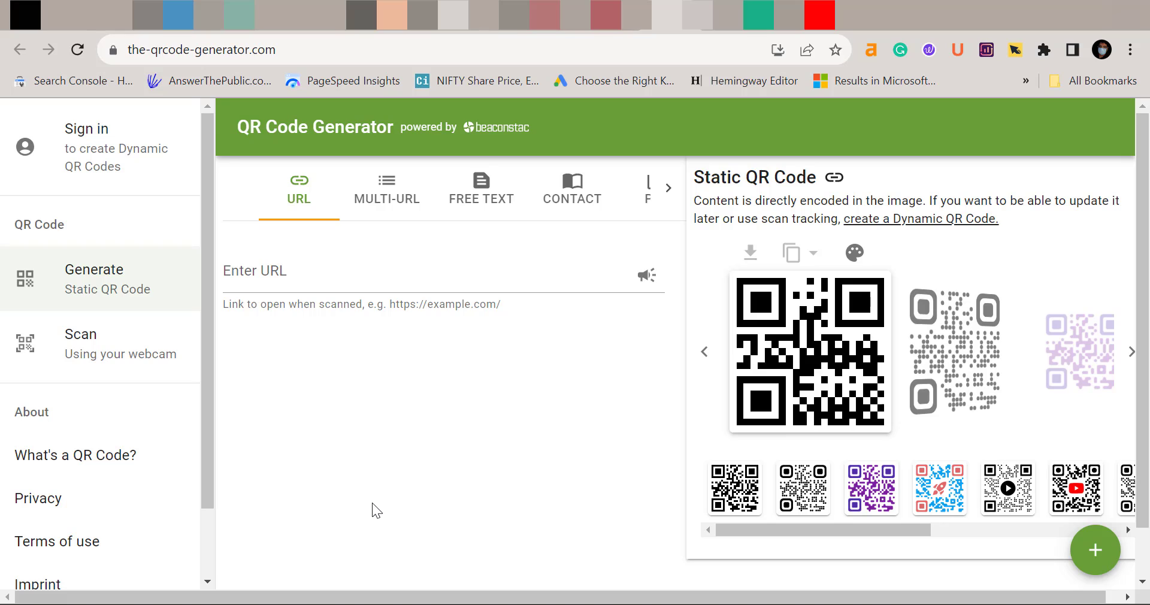
Choose the Contact QR type and enter the contact's first name, full name and organization Mail Smartly
left_click(569, 203)
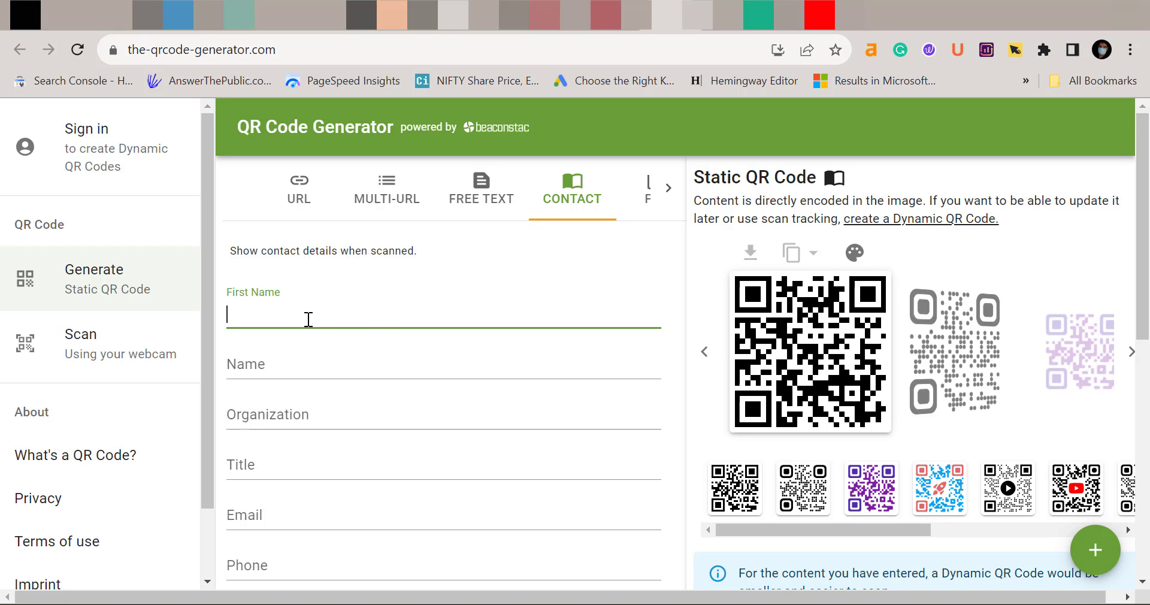
scroll(308, 319, "down", 9)
scroll(352, 385, "up", 10)
type("Amit")
left_click(352, 360)
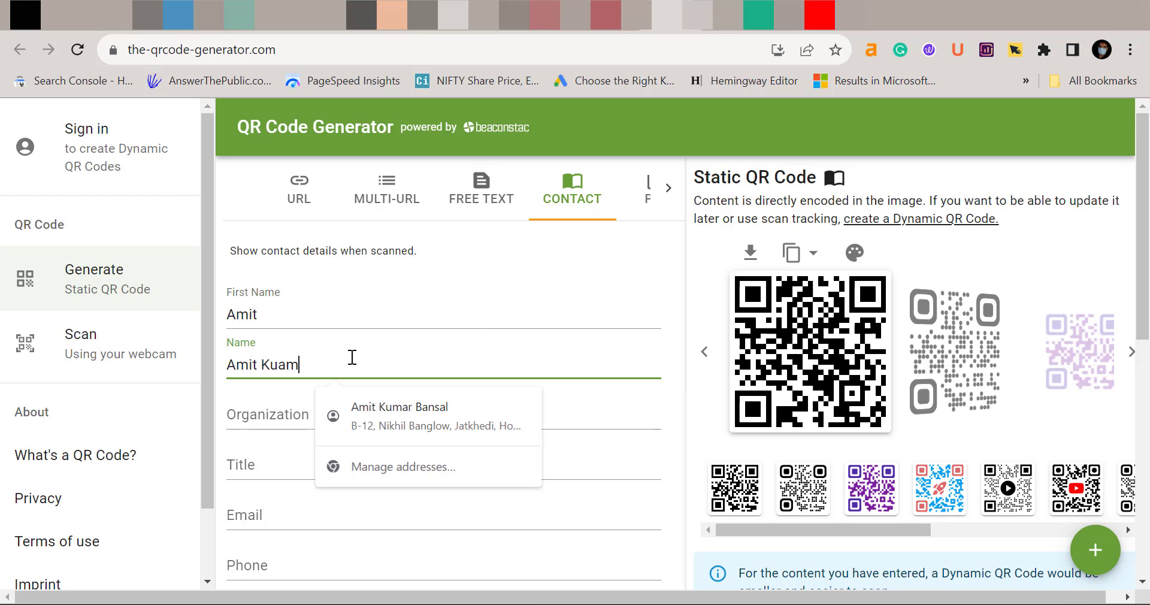
left_click(377, 412)
left_click(379, 405)
type("Mail Smartly")
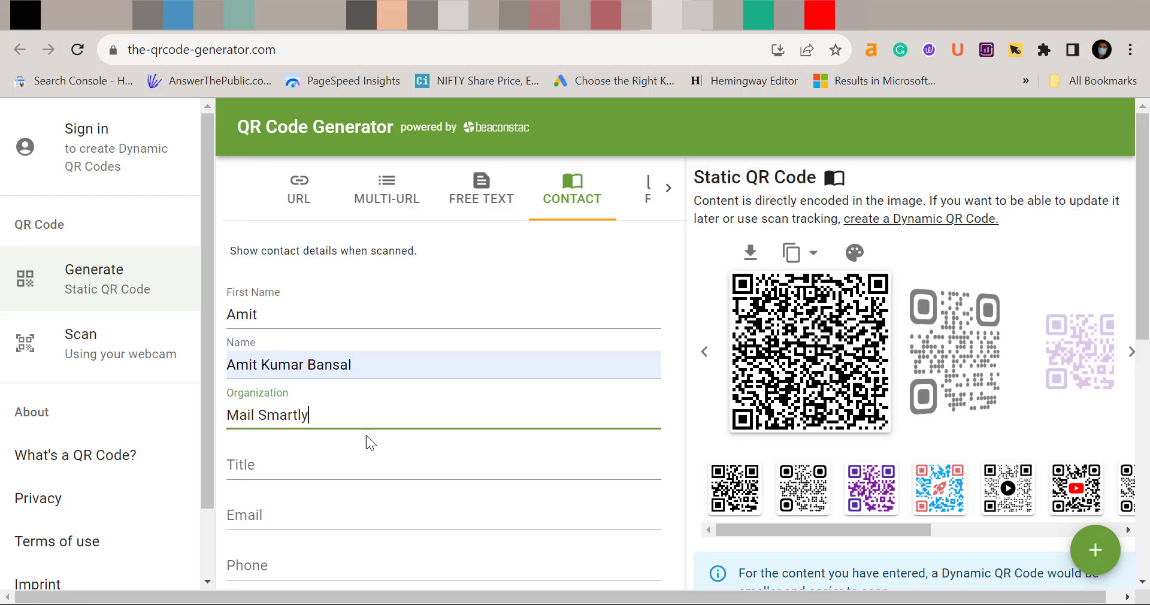
scroll(359, 443, "down", 2)
left_click(322, 427)
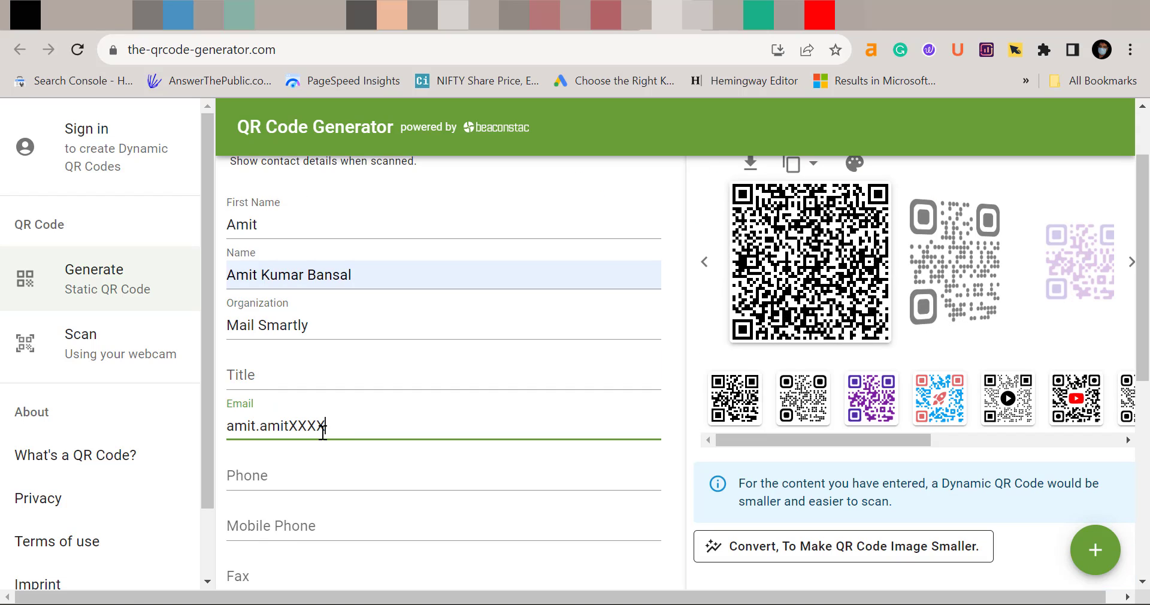
left_click(318, 473)
type("94256")
left_click(335, 518)
scroll(341, 390, "down", 5)
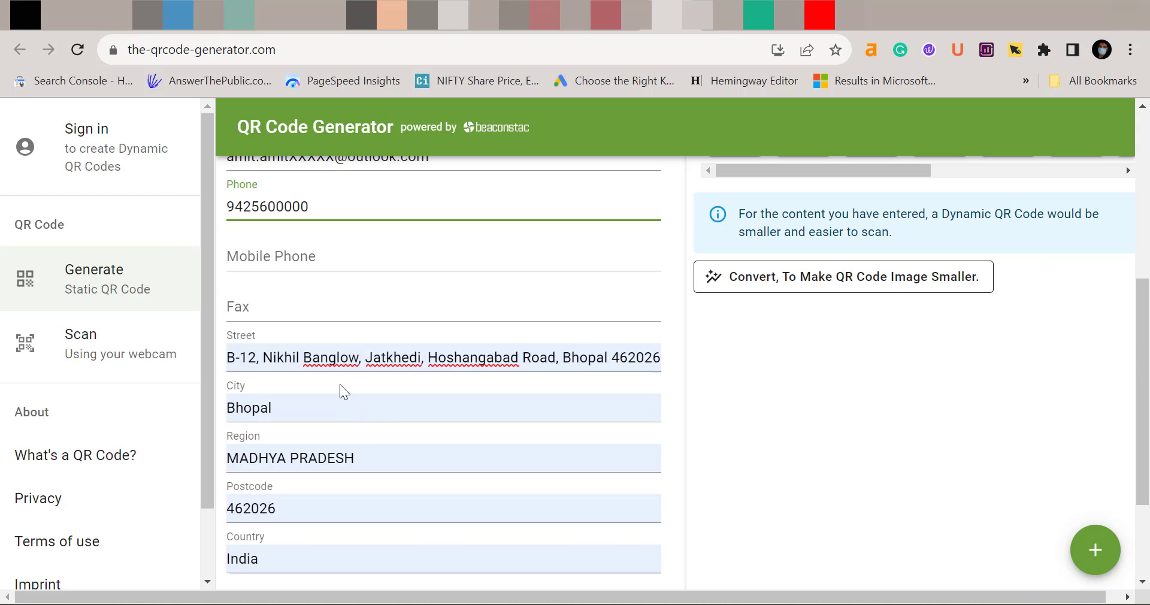
scroll(382, 455, "down", 3)
left_click(382, 455)
type("www.mailsmartly.com")
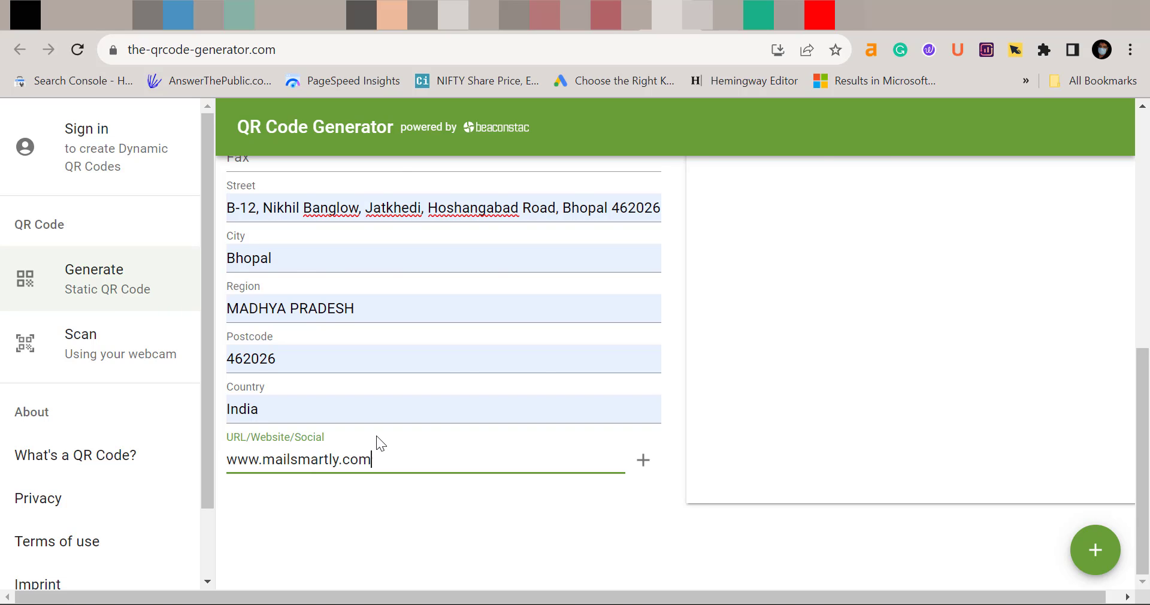
scroll(376, 436, "up", 8)
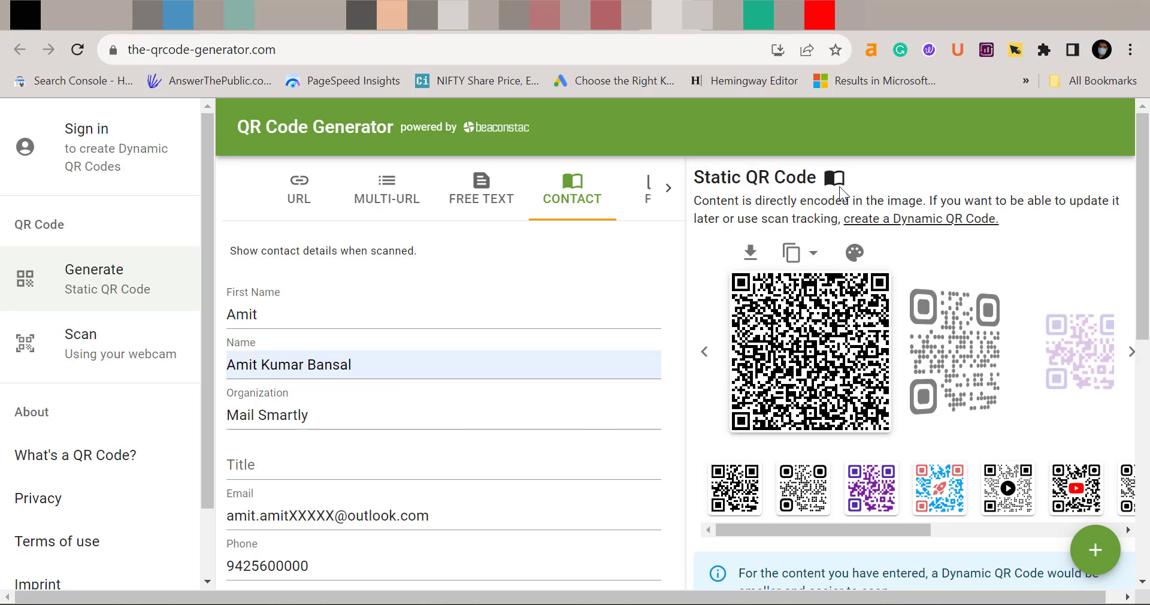
Preview other QR code designs, then settle back on the plain black design
left_click(1132, 354)
left_click(1132, 355)
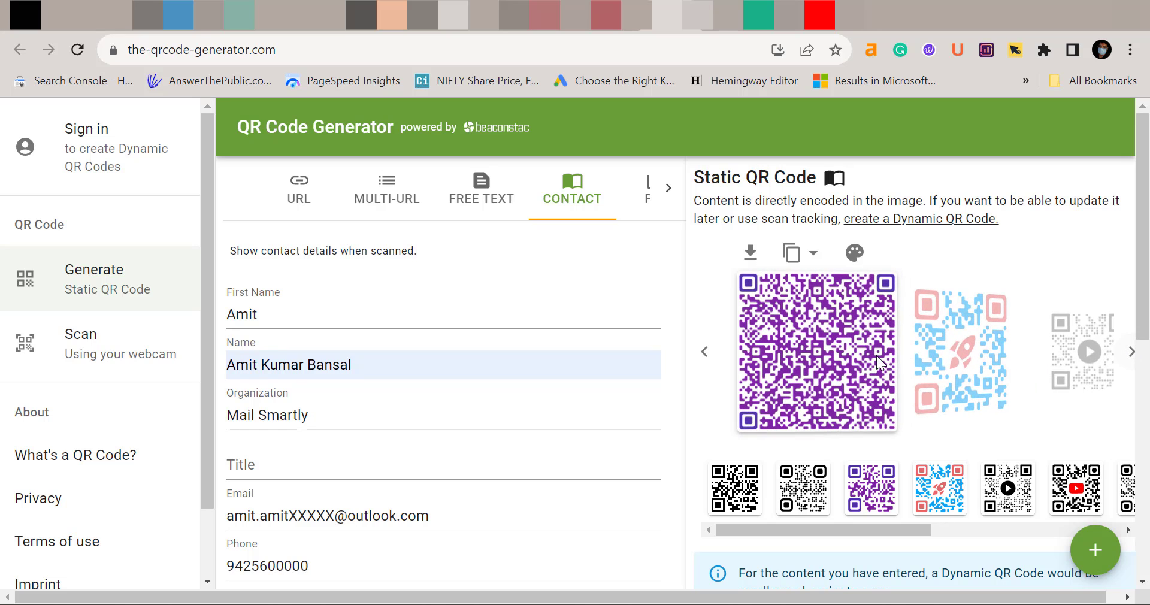
left_click(715, 353)
left_click(717, 354)
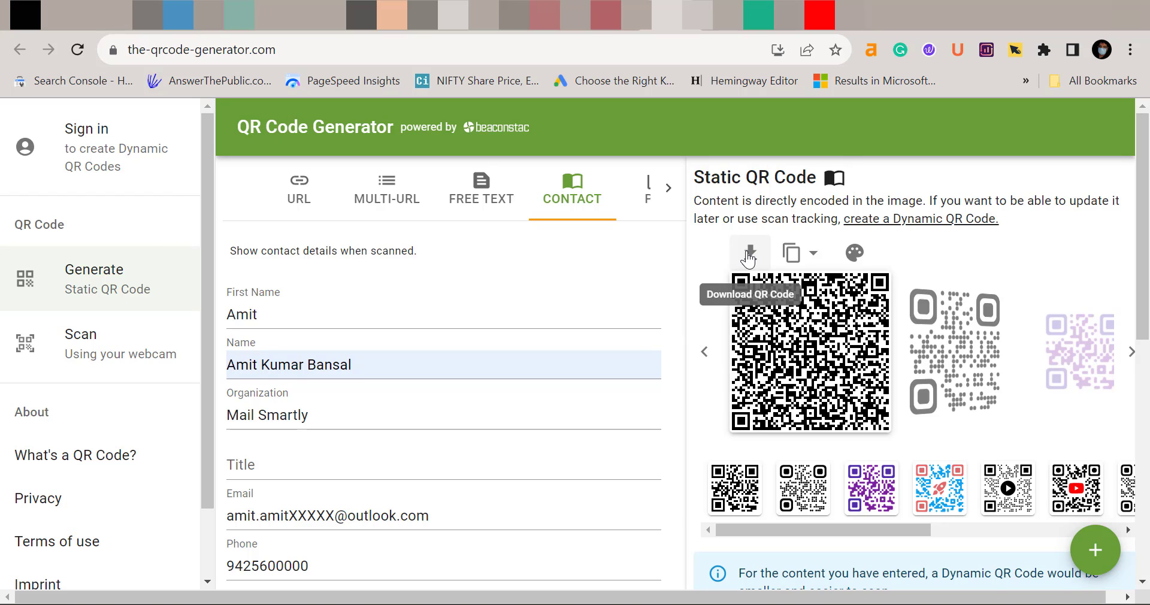
Download the QR code as the PNG image 'Signature', view it, then close the preview
left_click(748, 255)
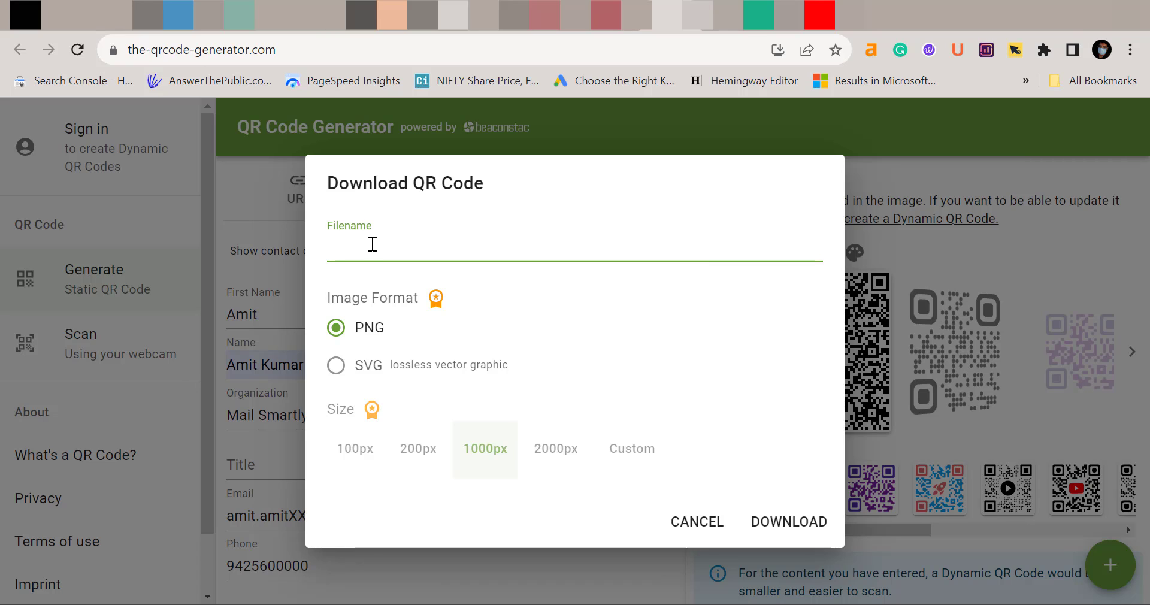
type("Signature")
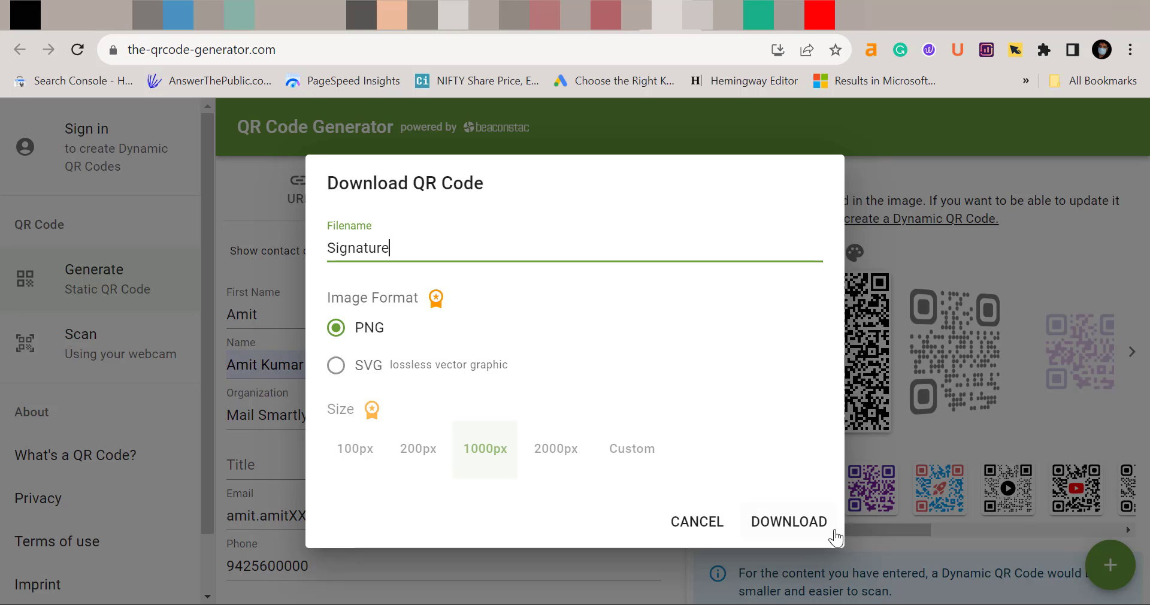
left_click(817, 530)
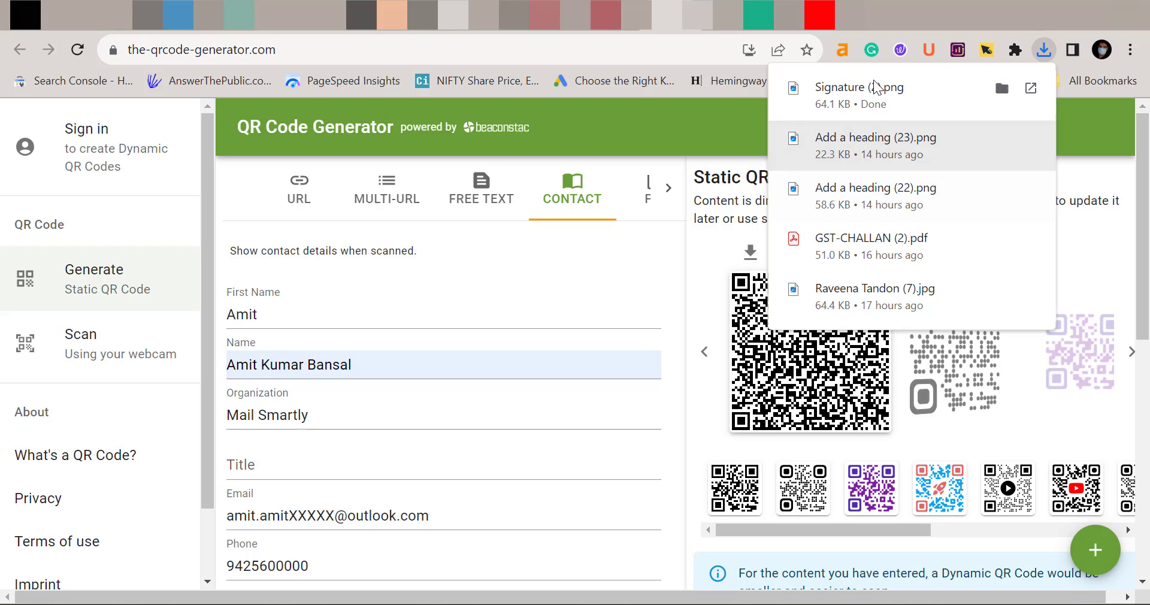
left_click(889, 92)
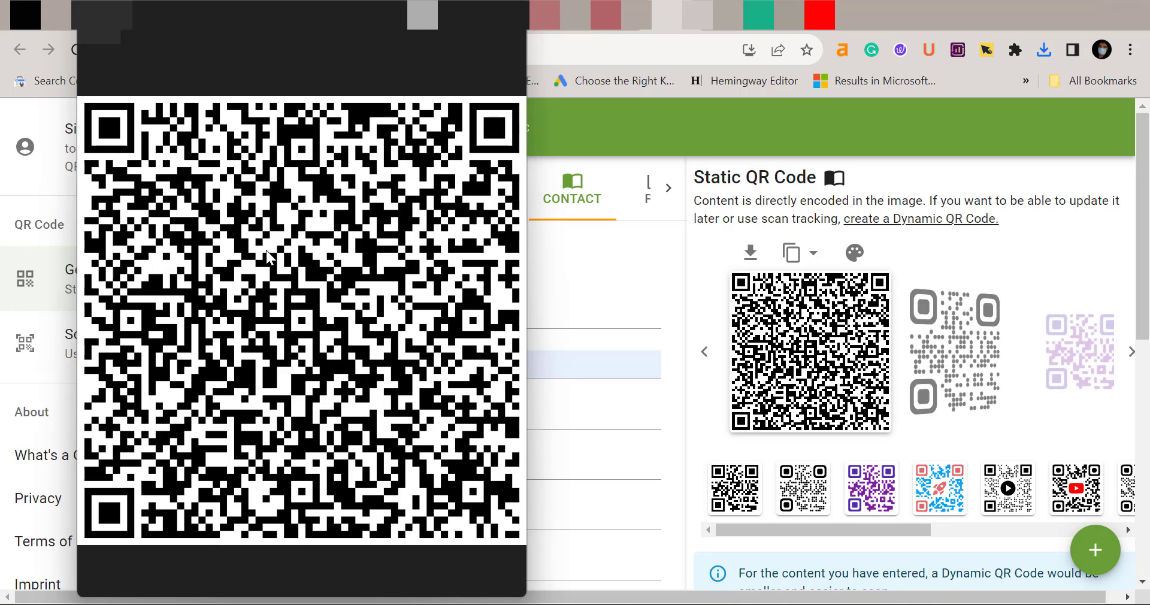
left_click(574, 239)
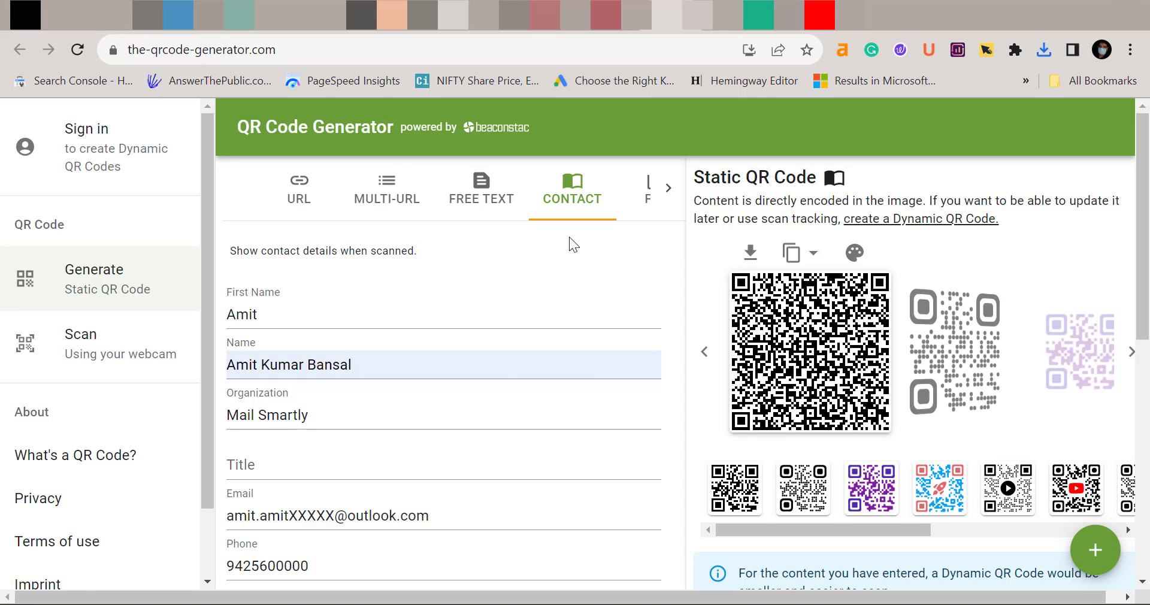
Back in the Outlook message, open the Signatures and Stationery dialog and move it into view
key("alt+Tab")
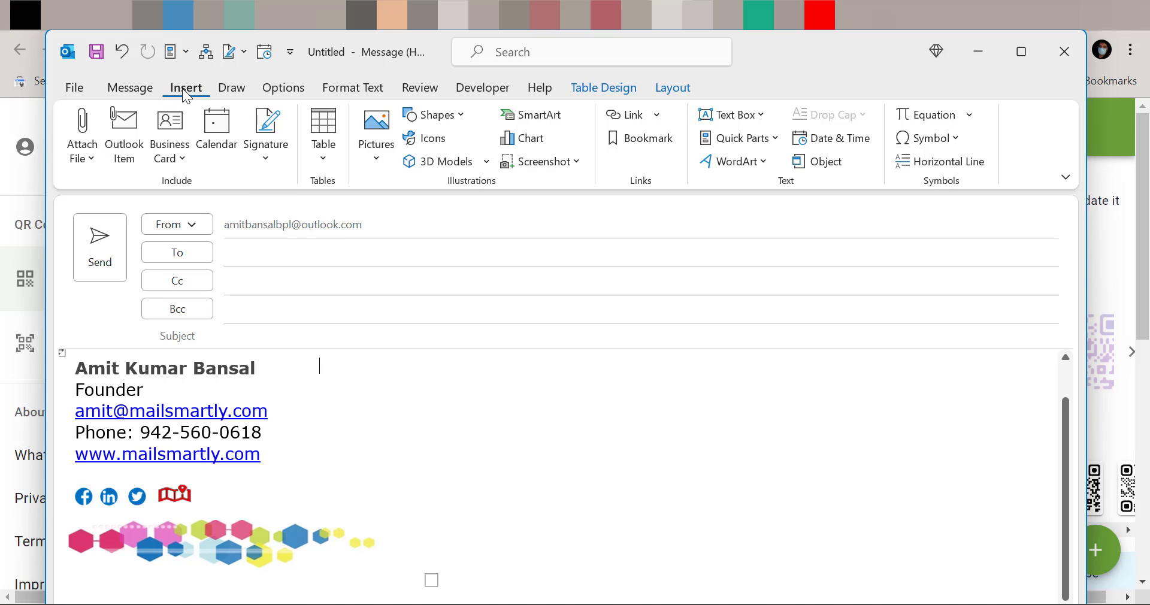
left_click(271, 151)
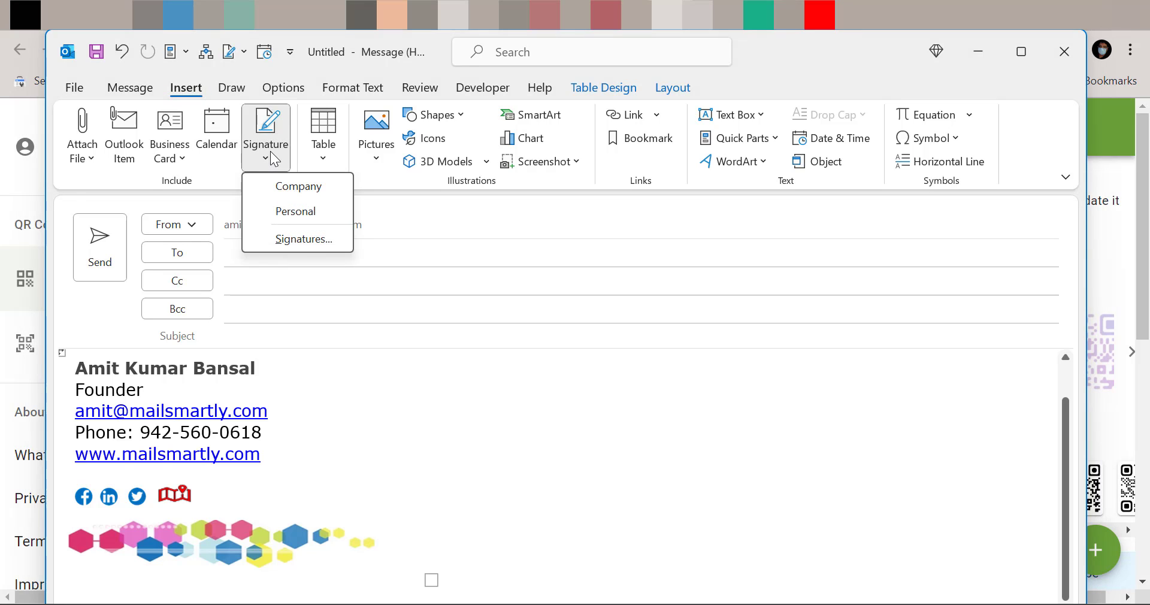
left_click(288, 239)
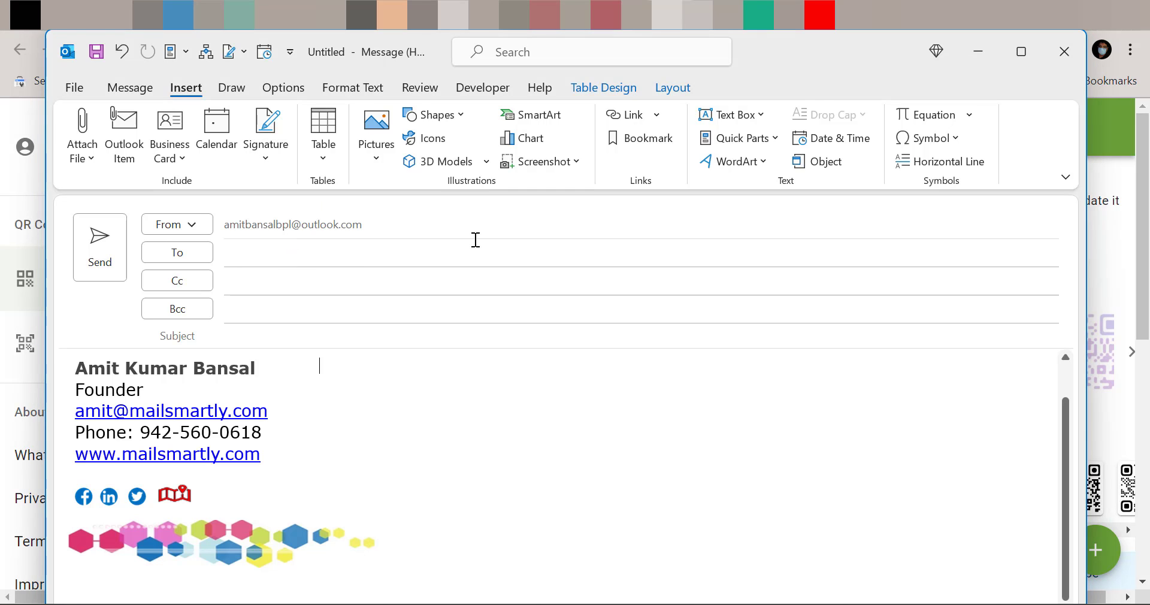
left_click_drag(334, 26, 319, 66)
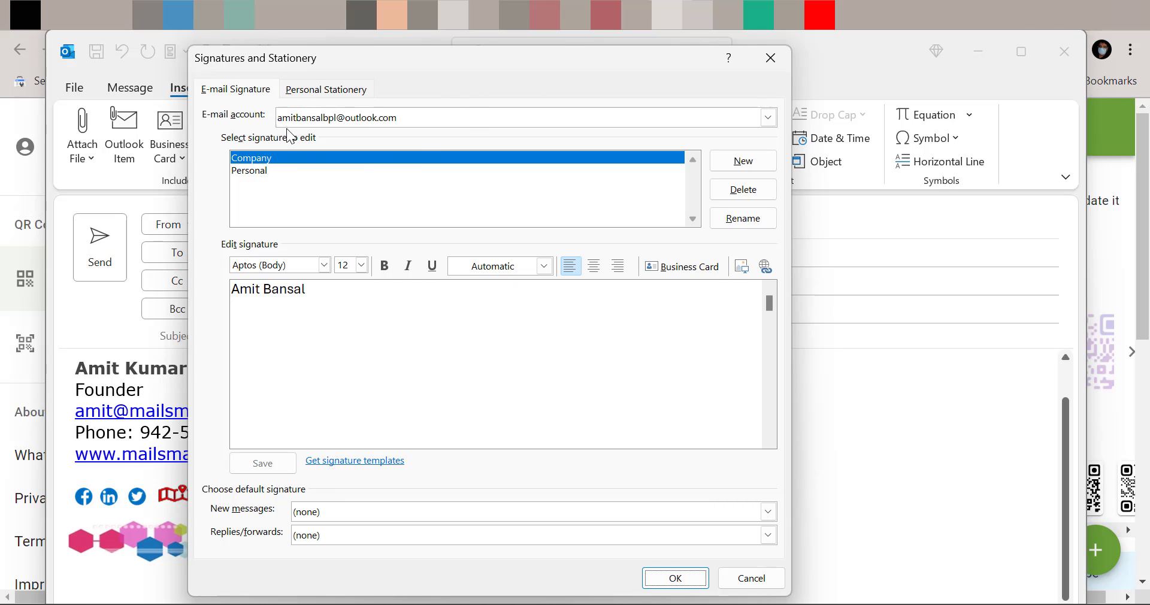
Select the Personal signature in the editor and delete its old QR code image
left_click(261, 171)
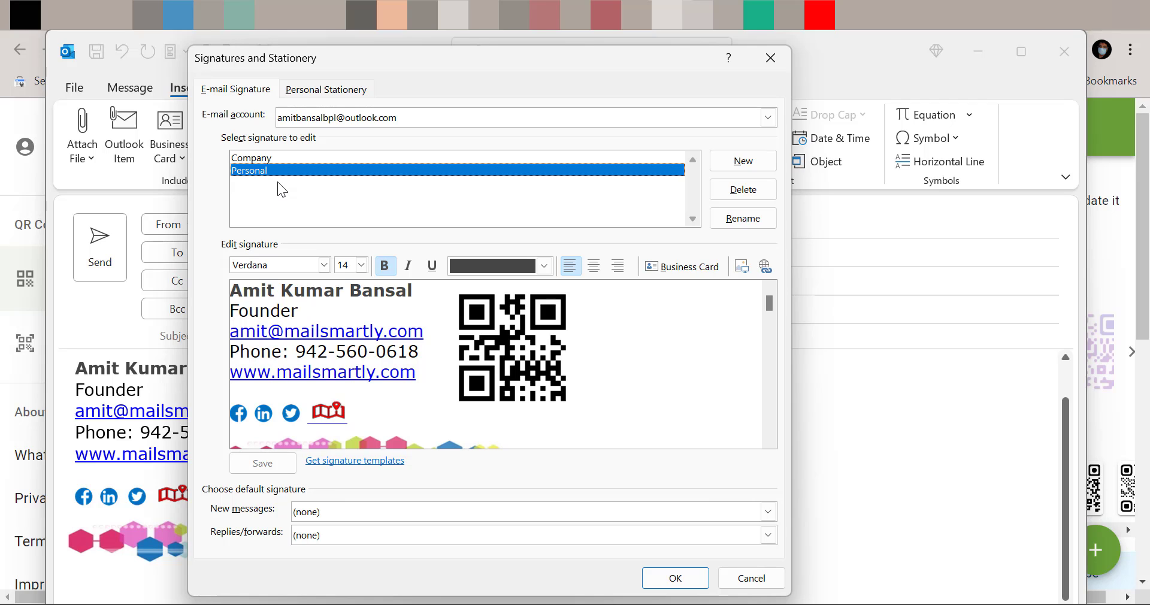
left_click(534, 357)
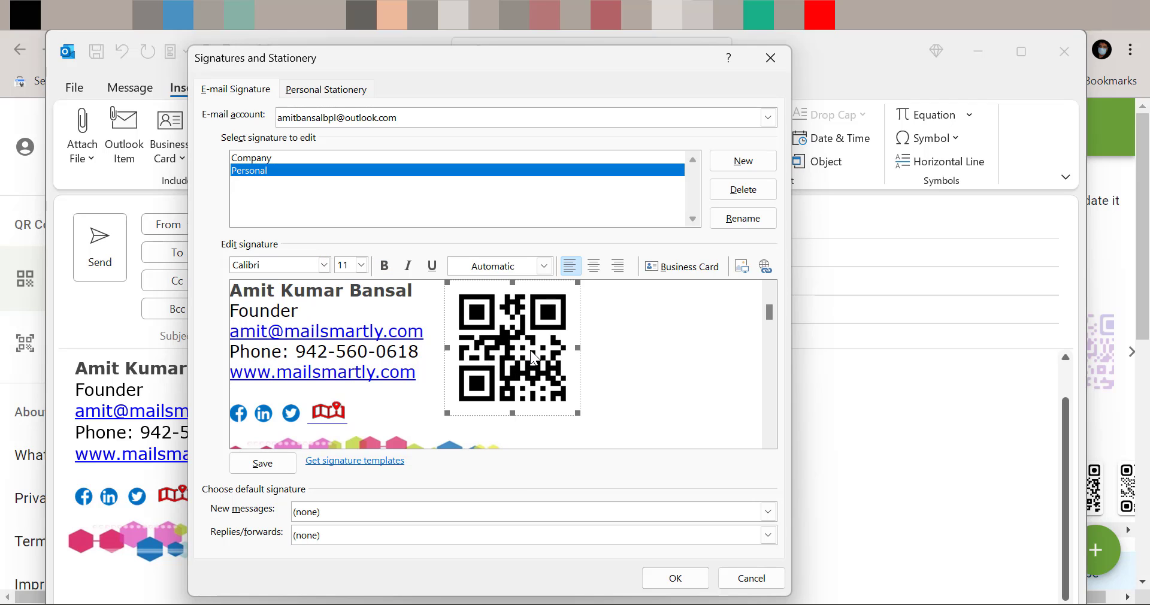
key("Delete")
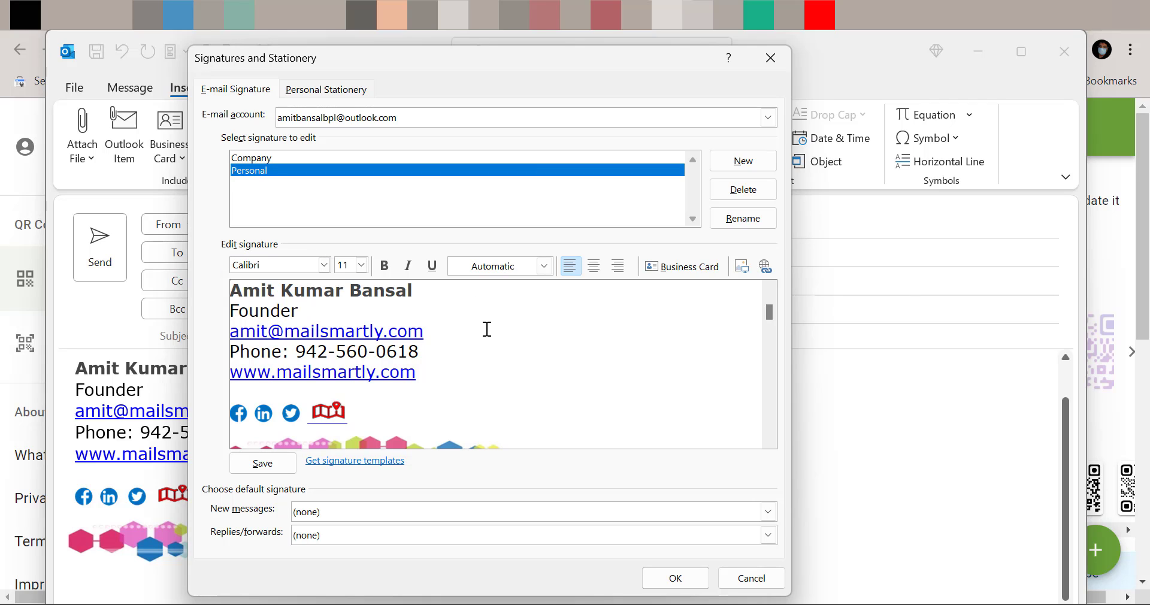
Insert Signature (2).png from Downloads as the picture beside the Personal signature text
left_click(743, 267)
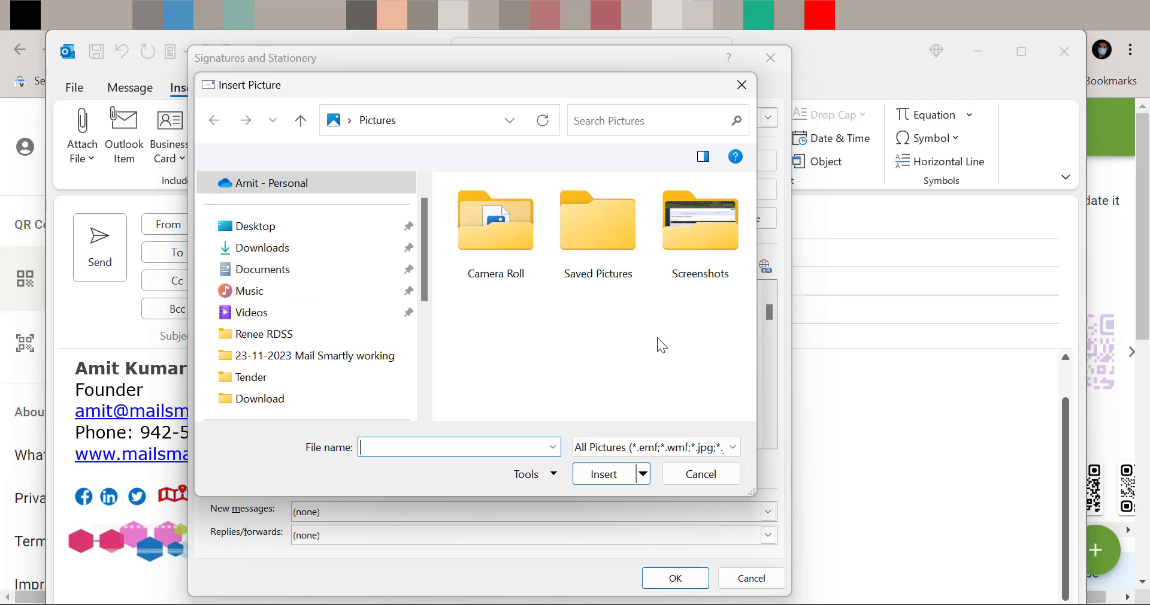
left_click(262, 252)
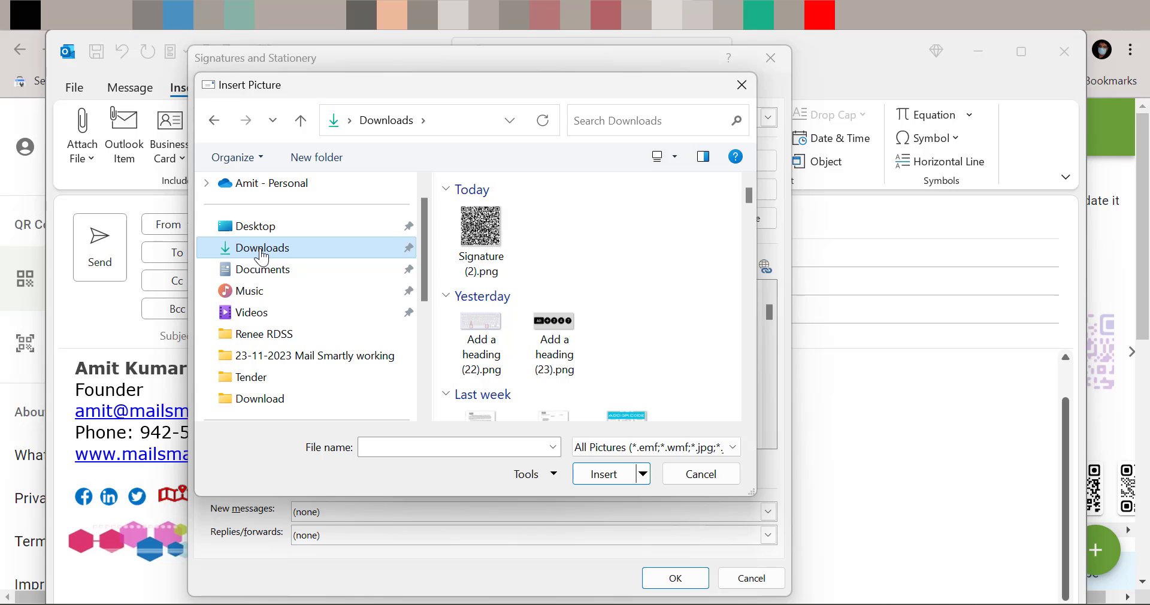
left_click(497, 240)
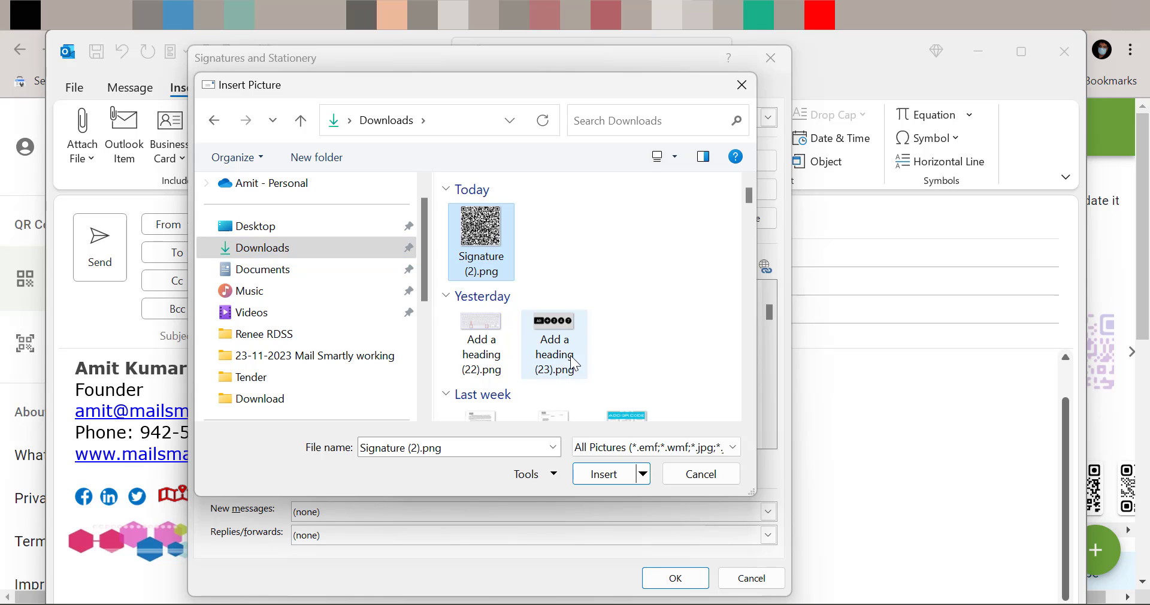
left_click(599, 474)
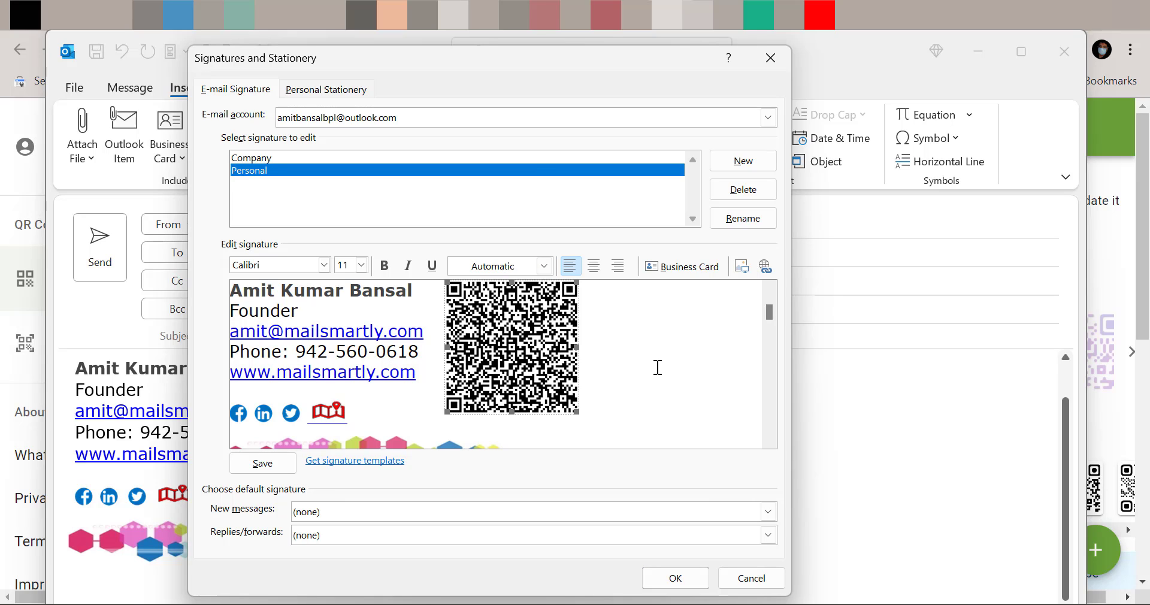
Leave New messages and Replies/forwards at (none), then save with OK
left_click(677, 390)
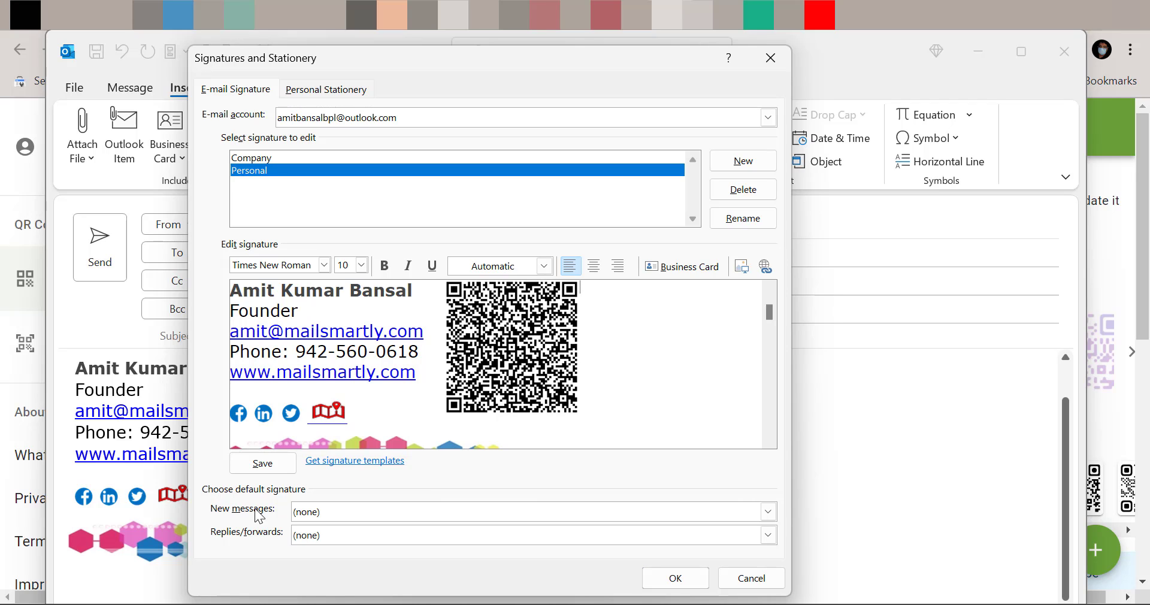
left_click(353, 513)
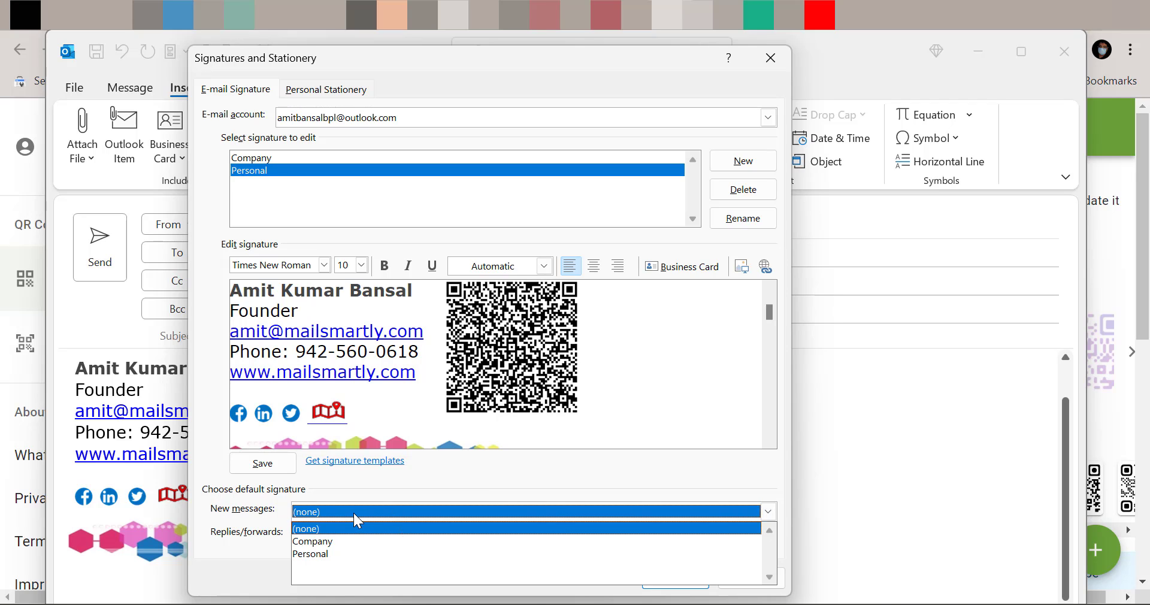
left_click(353, 513)
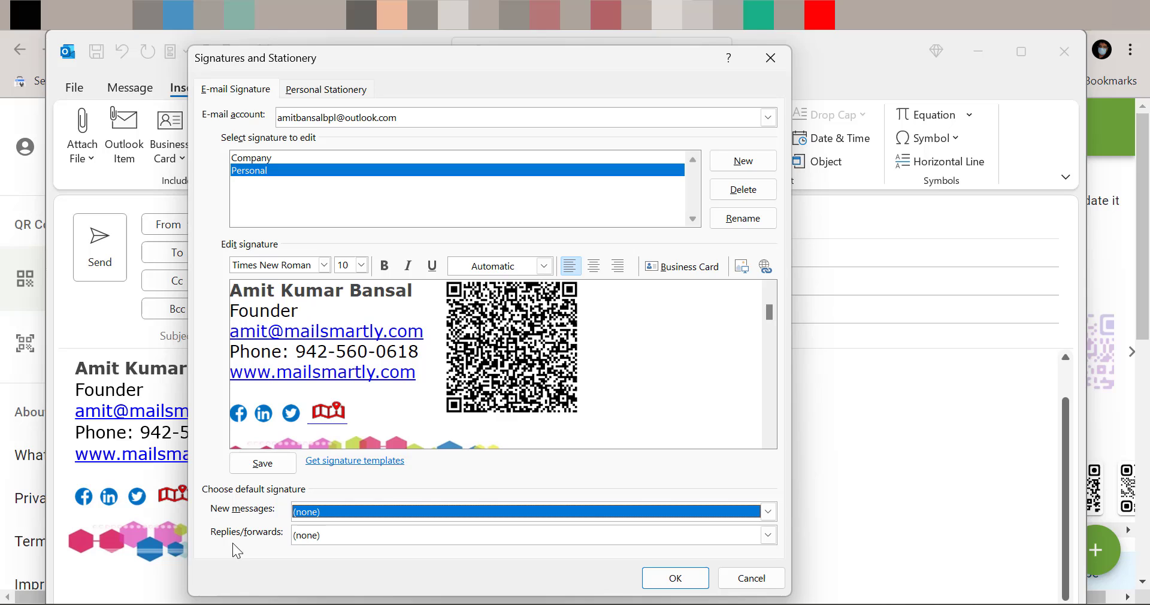
left_click(382, 540)
left_click(382, 540)
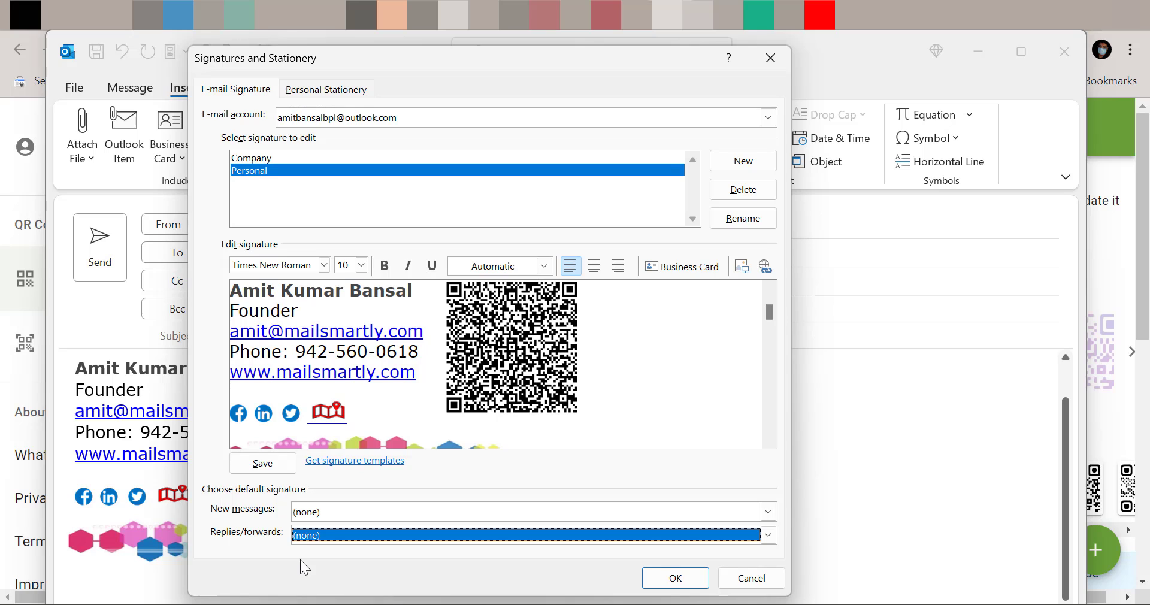
left_click(675, 577)
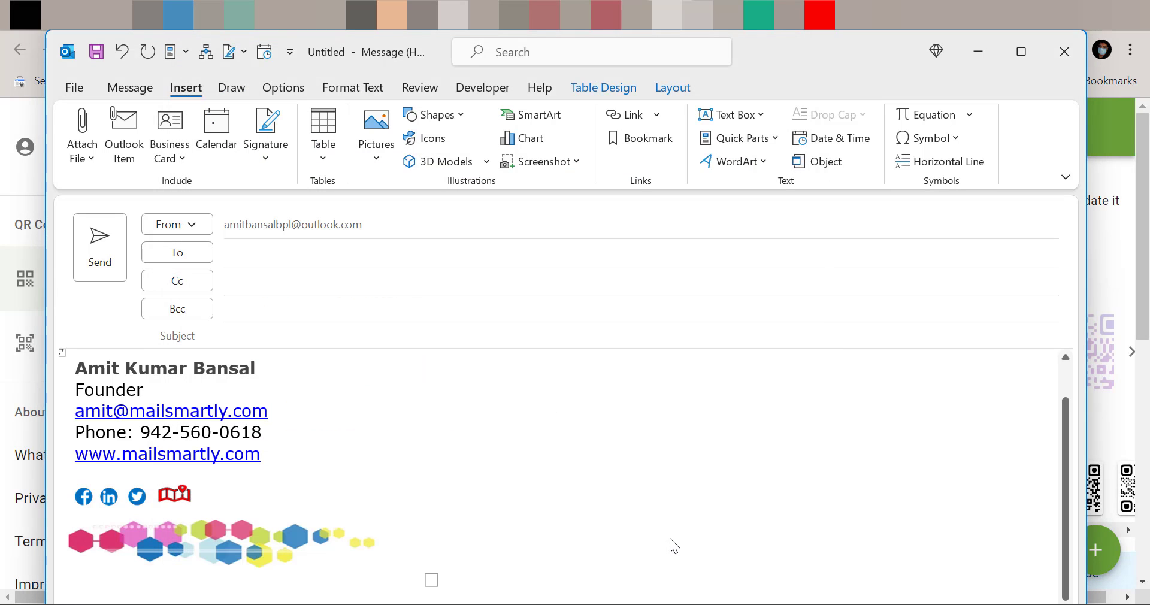
Remove the old signature and its empty table from the message body
left_click(62, 352)
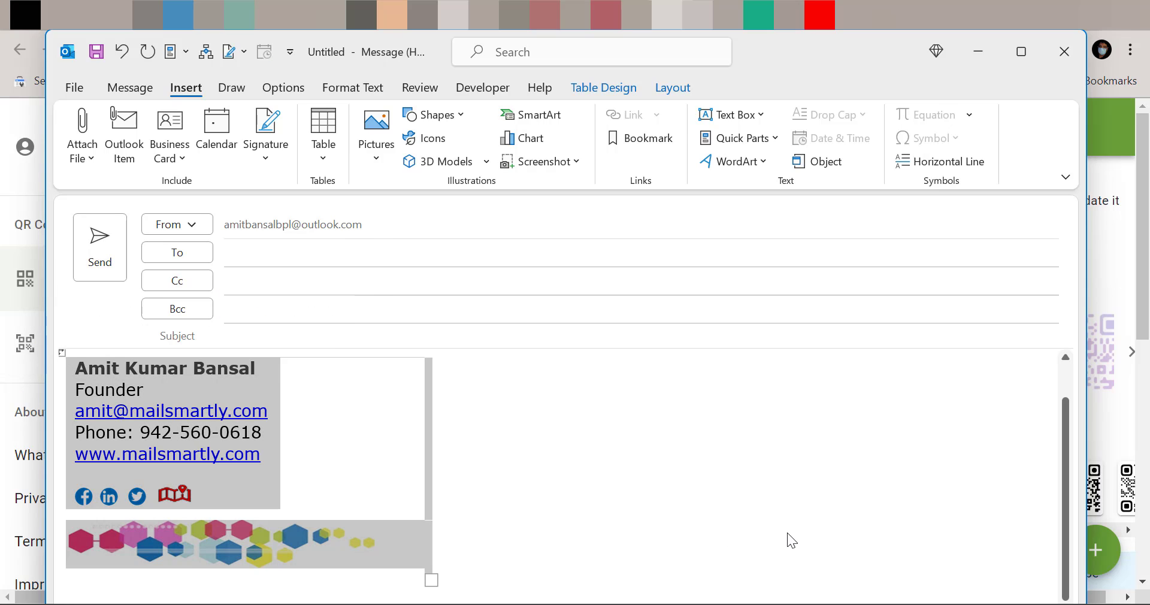
key("Delete")
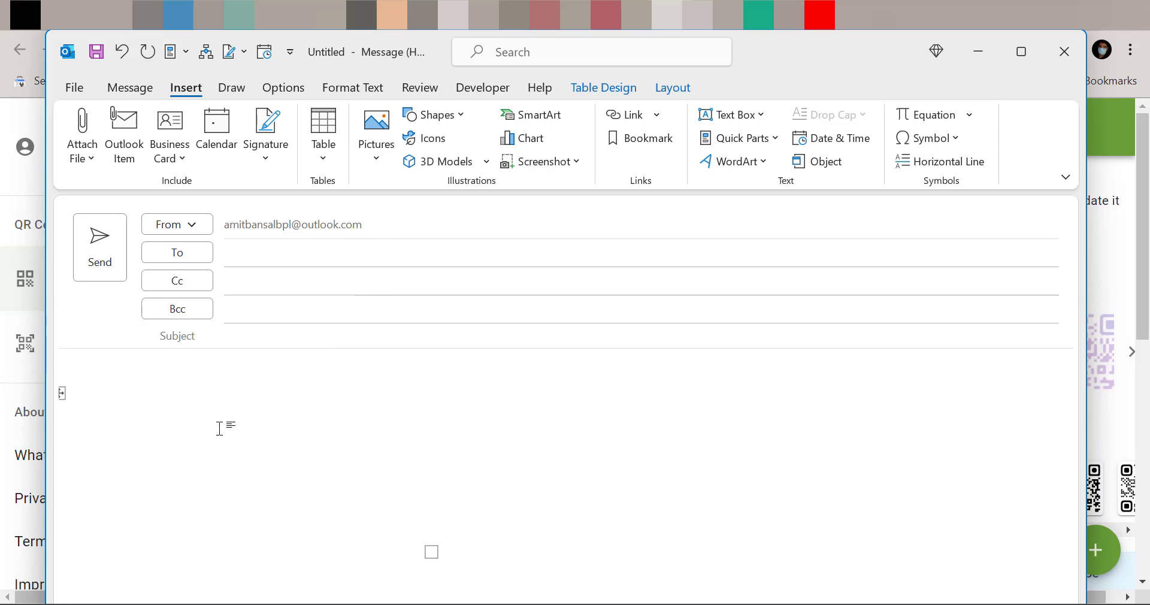
left_click(61, 394)
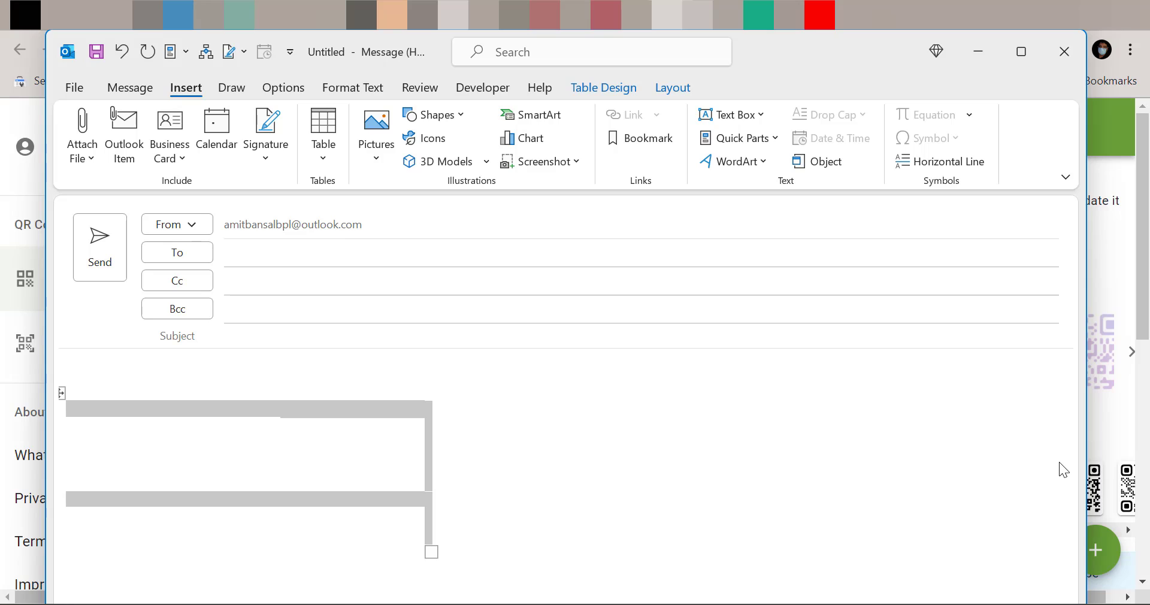
key("BackSpace")
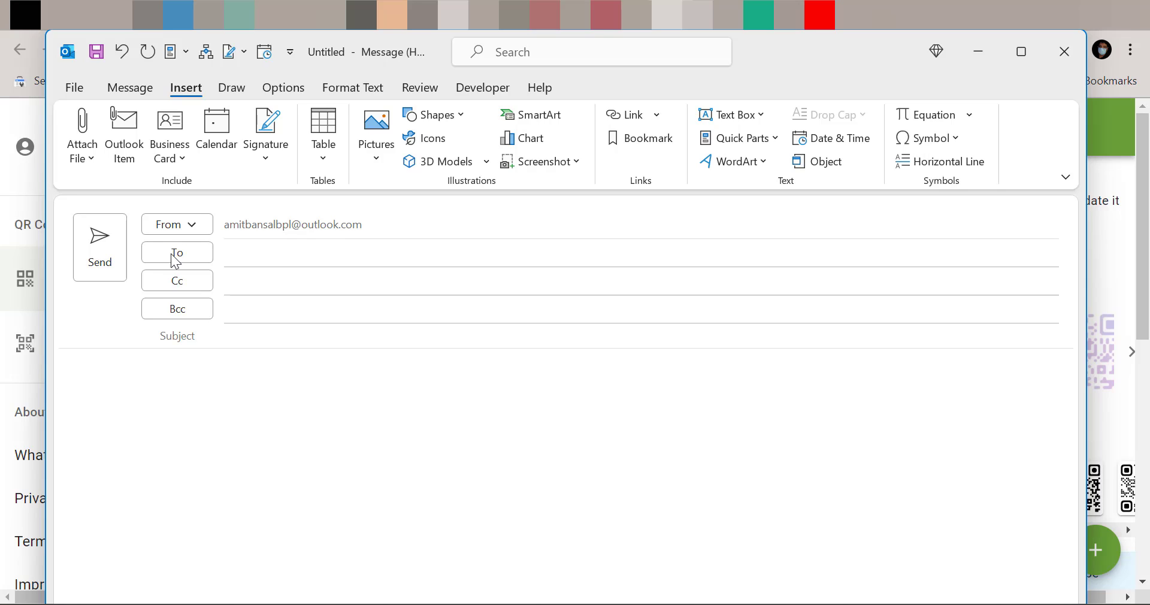
Insert the updated Personal signature, then bring the main Outlook mail window forward
left_click(266, 148)
left_click(321, 214)
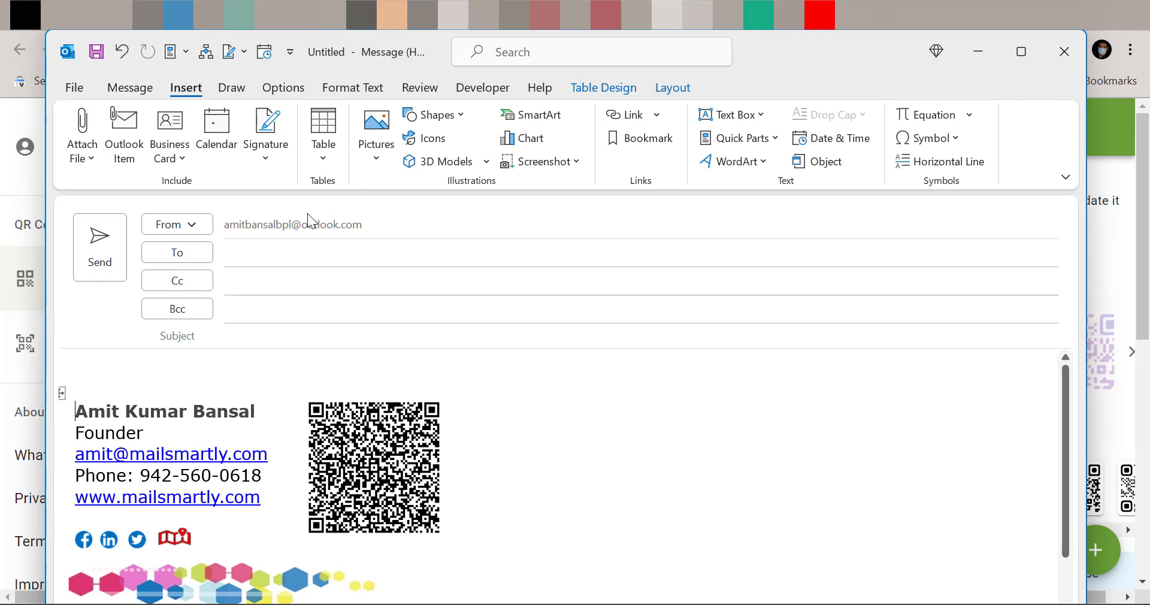
scroll(677, 449, "down", 1)
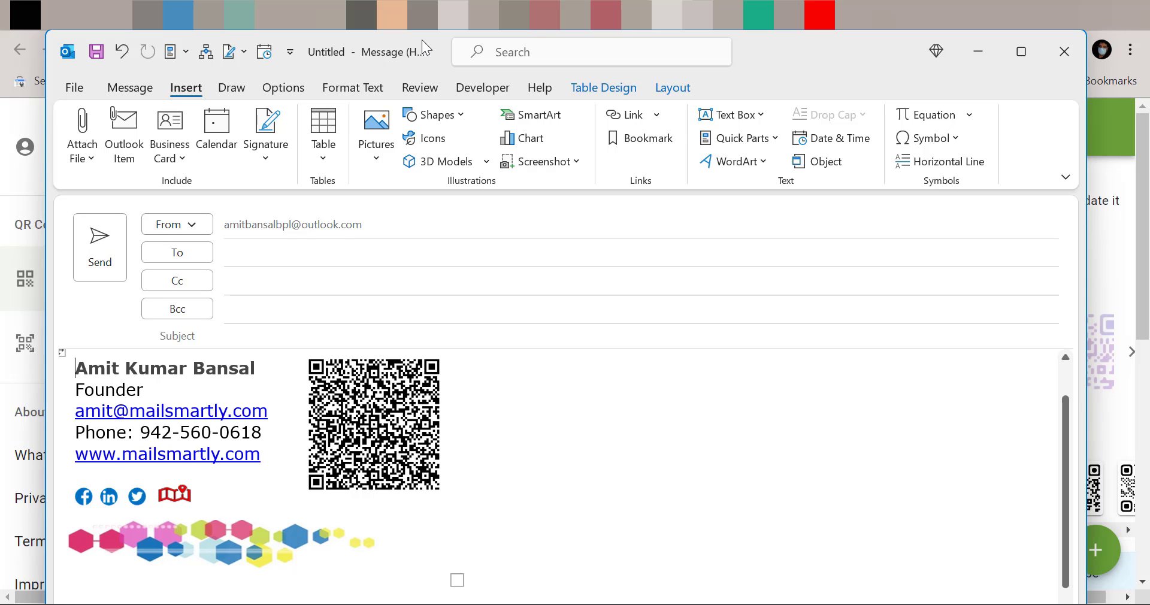
mouse_move(778, 604)
left_click(778, 560)
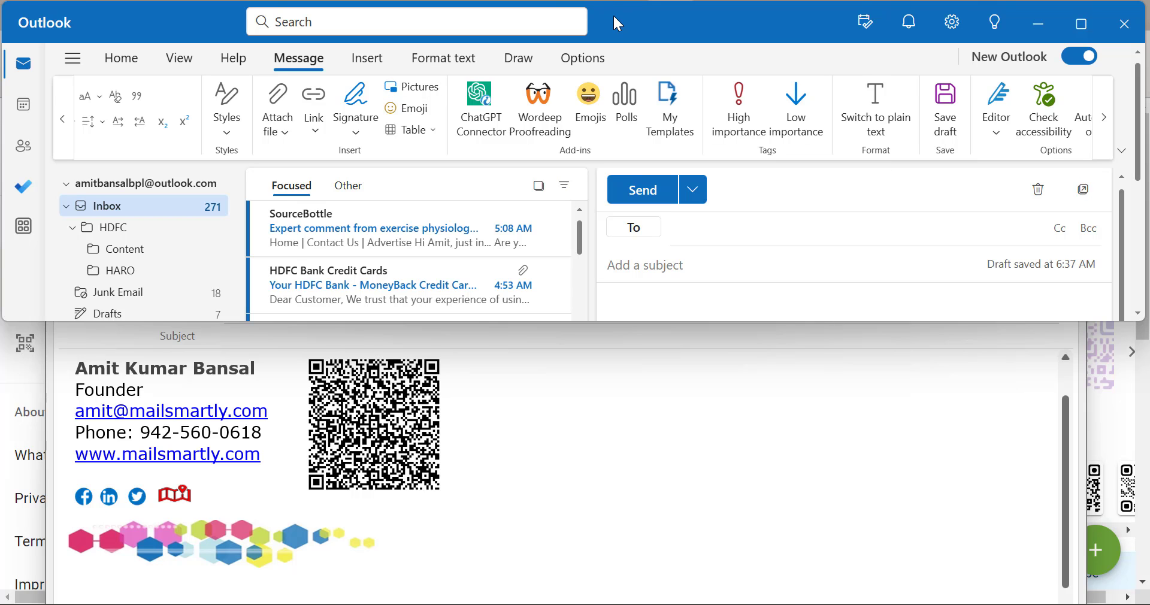
Maximize the new Outlook window and place the cursor in the draft body
left_click_drag(612, 14, 602, 111)
left_click(1066, 118)
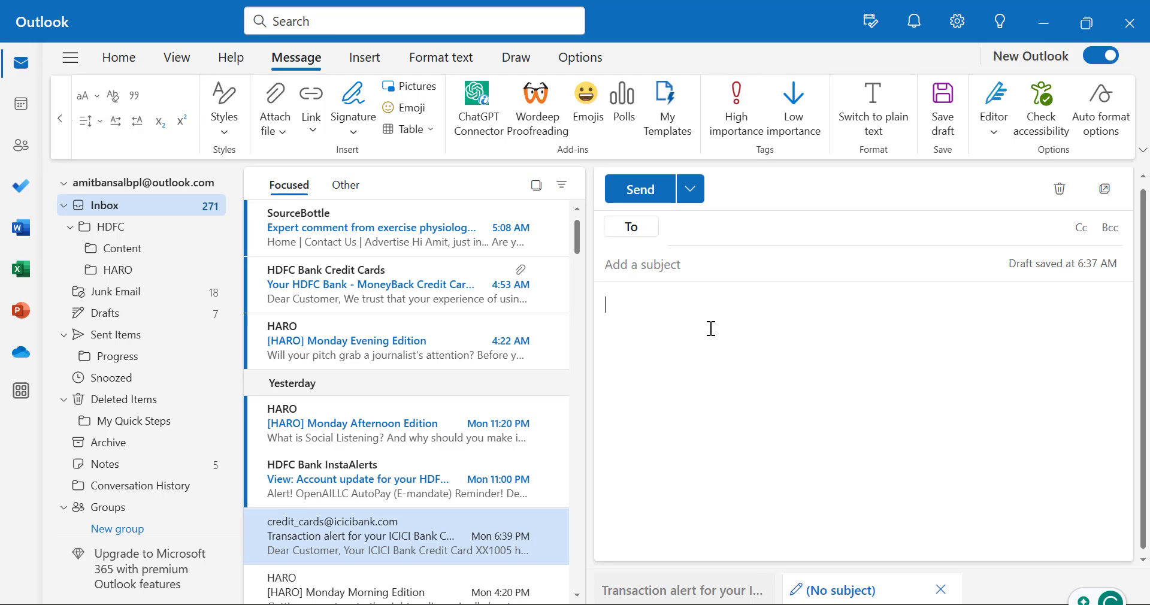
left_click(711, 328)
Insert the Personal signature into the draft via Message > Signature
left_click(311, 61)
left_click(359, 142)
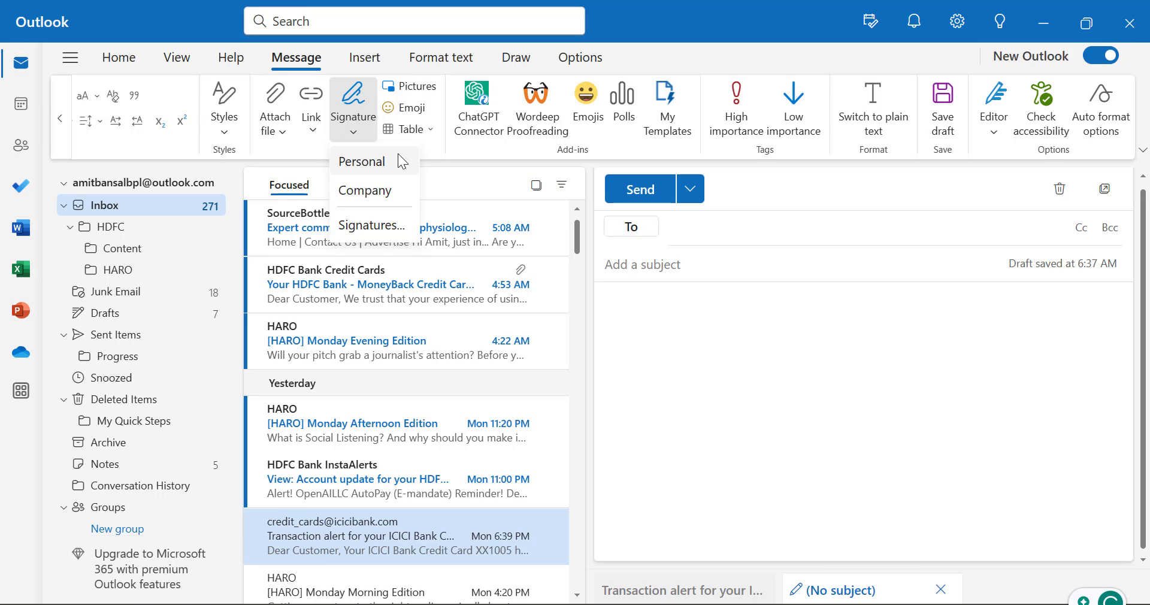
left_click(368, 133)
left_click(377, 139)
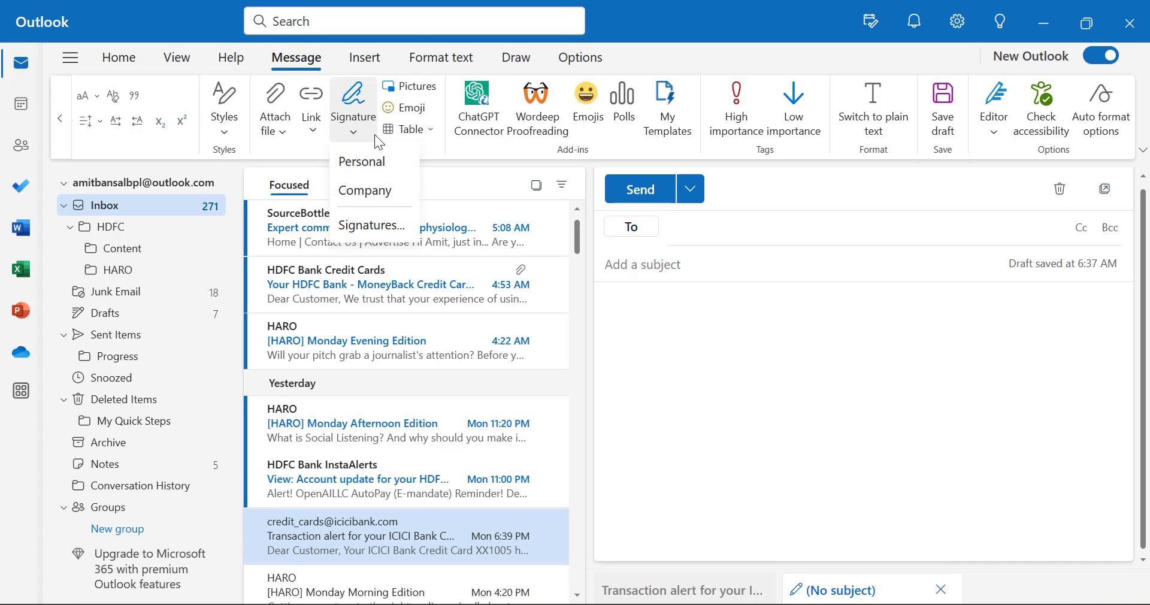
left_click(368, 161)
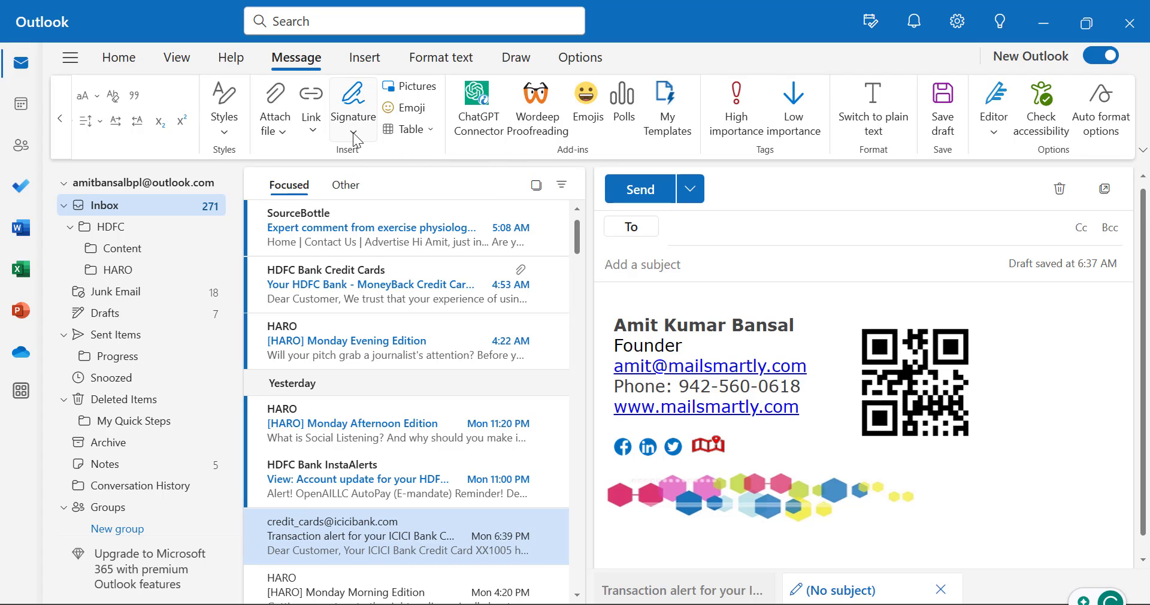
left_click(356, 137)
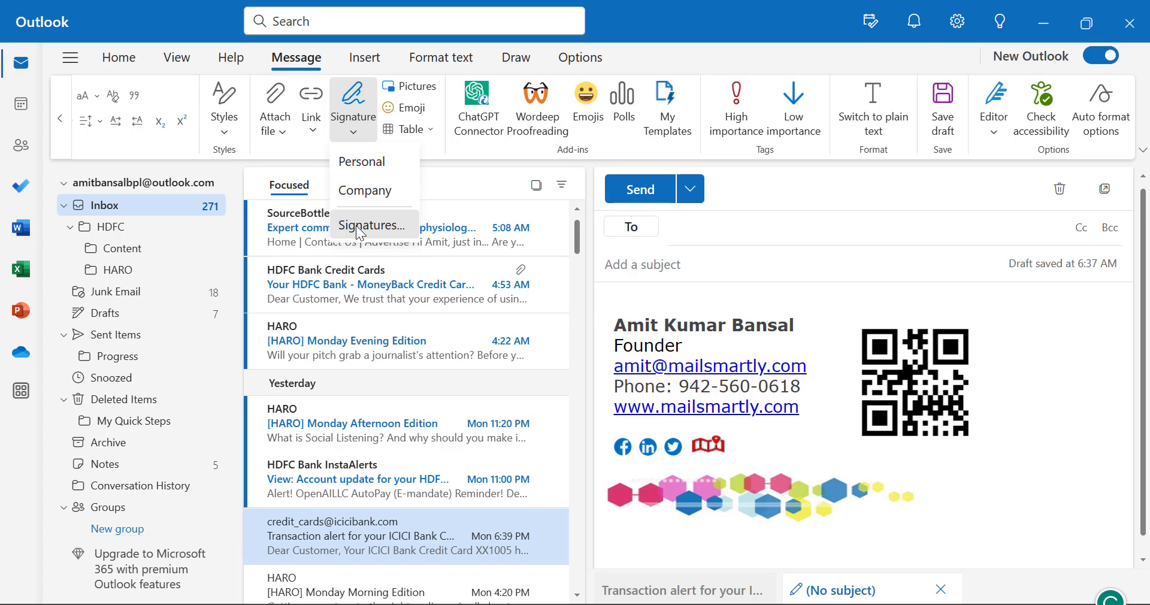
In the Signatures settings, delete the old QR code from the Personal signature
left_click(359, 226)
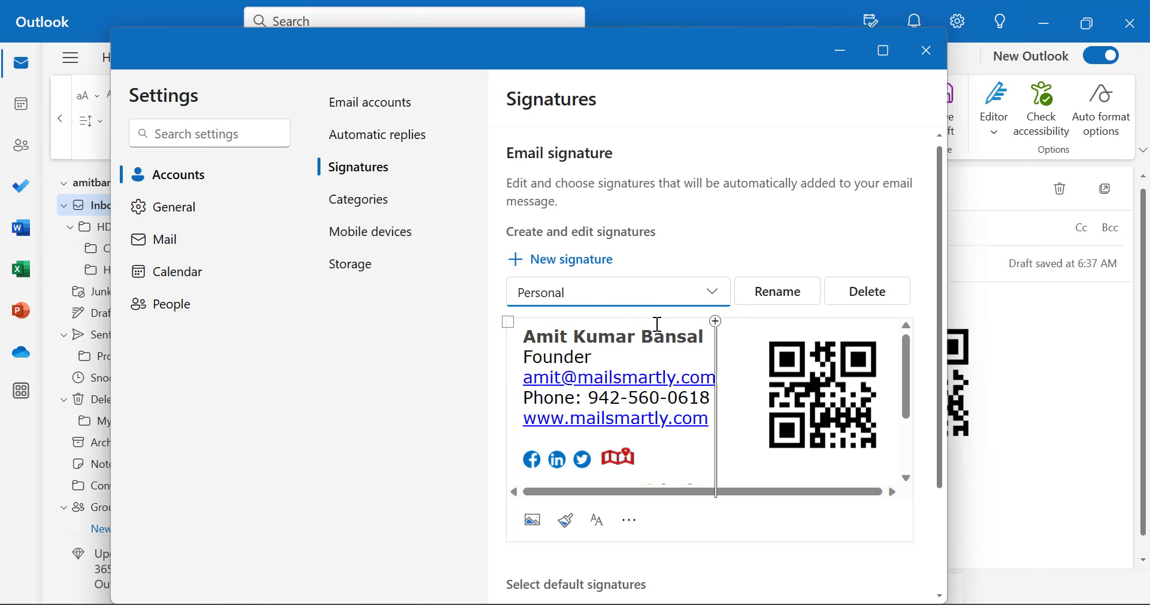
scroll(703, 406, "down", 3)
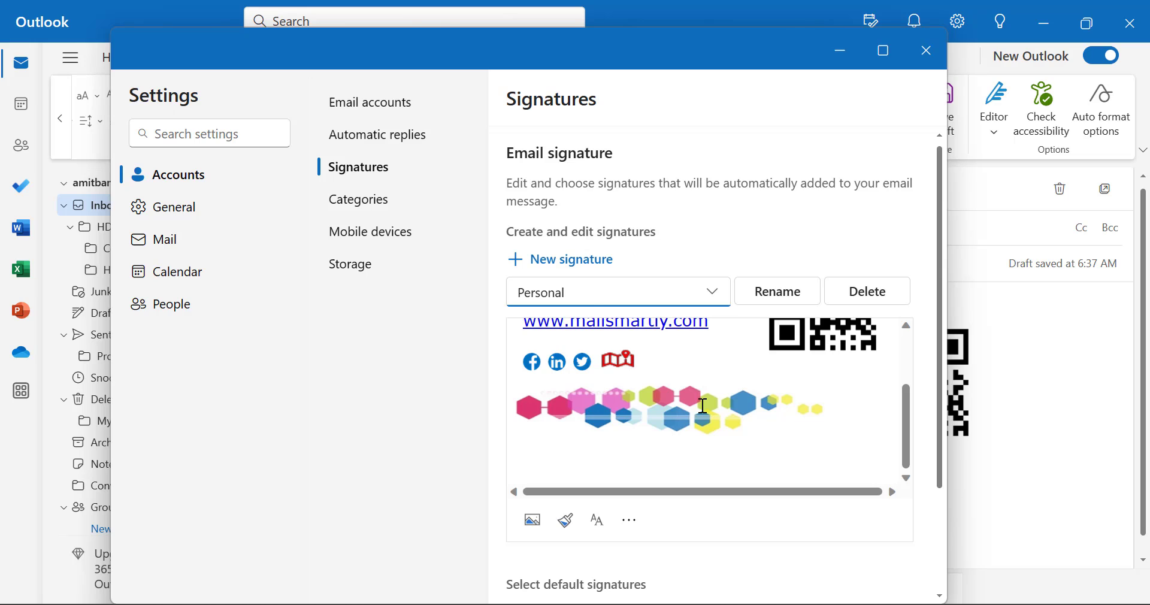
scroll(703, 406, "up", 3)
left_click(824, 376)
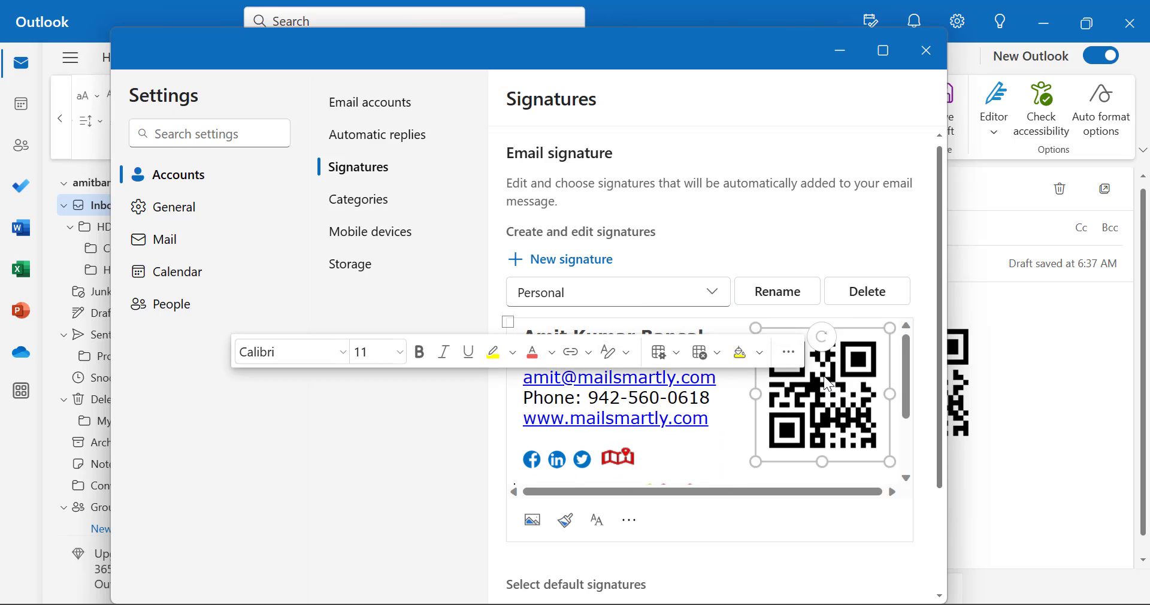
key("Delete")
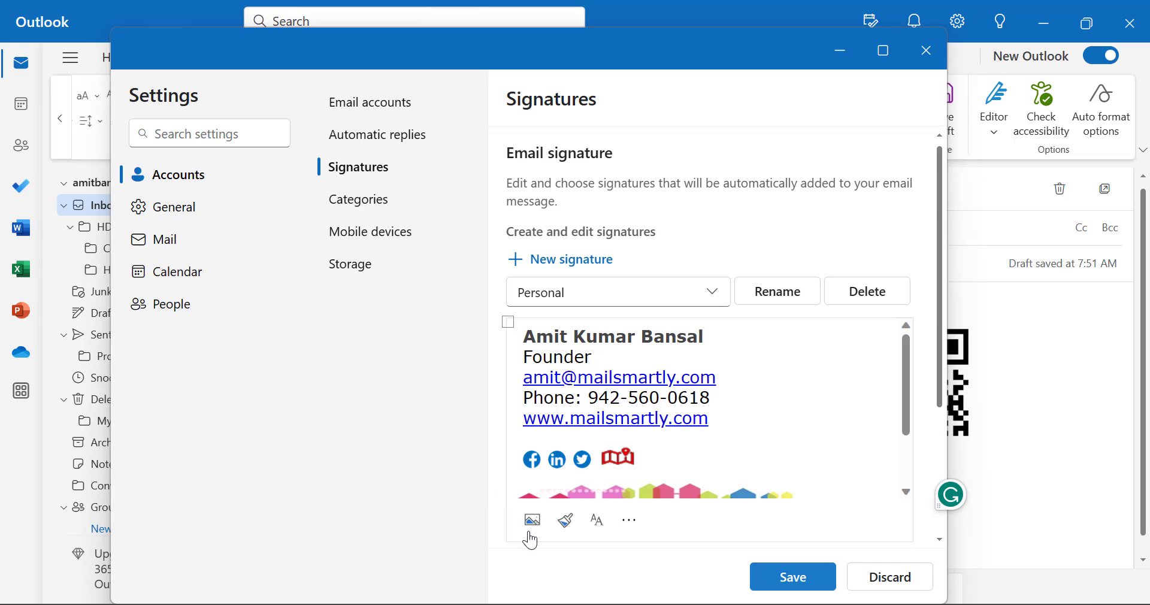
Insert Signature (2).png from Downloads into the Personal signature
left_click(531, 538)
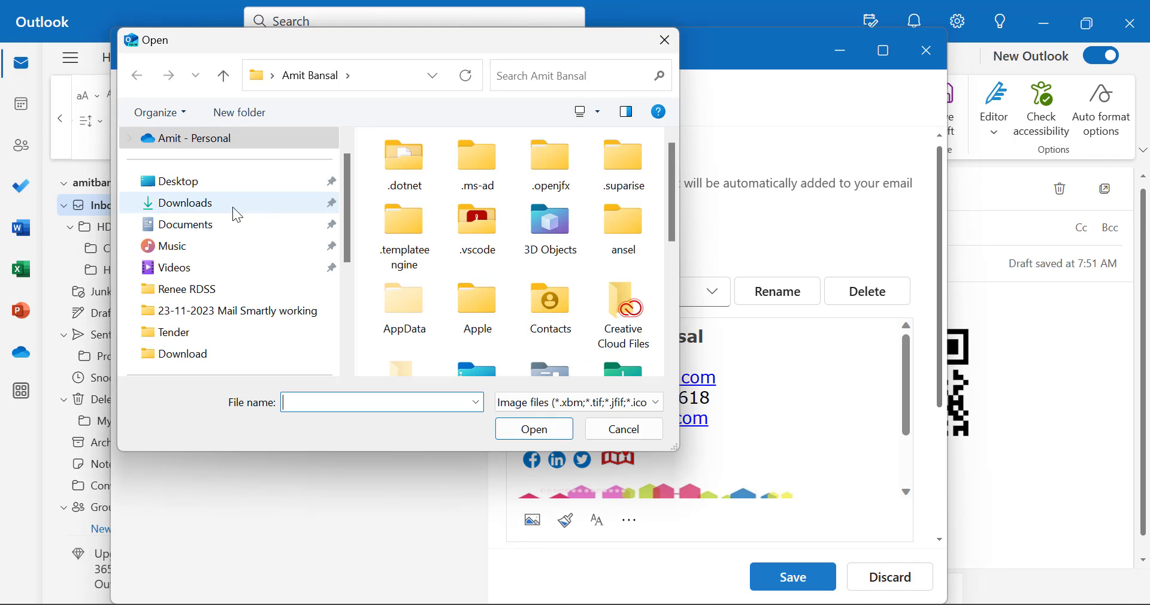
left_click(203, 205)
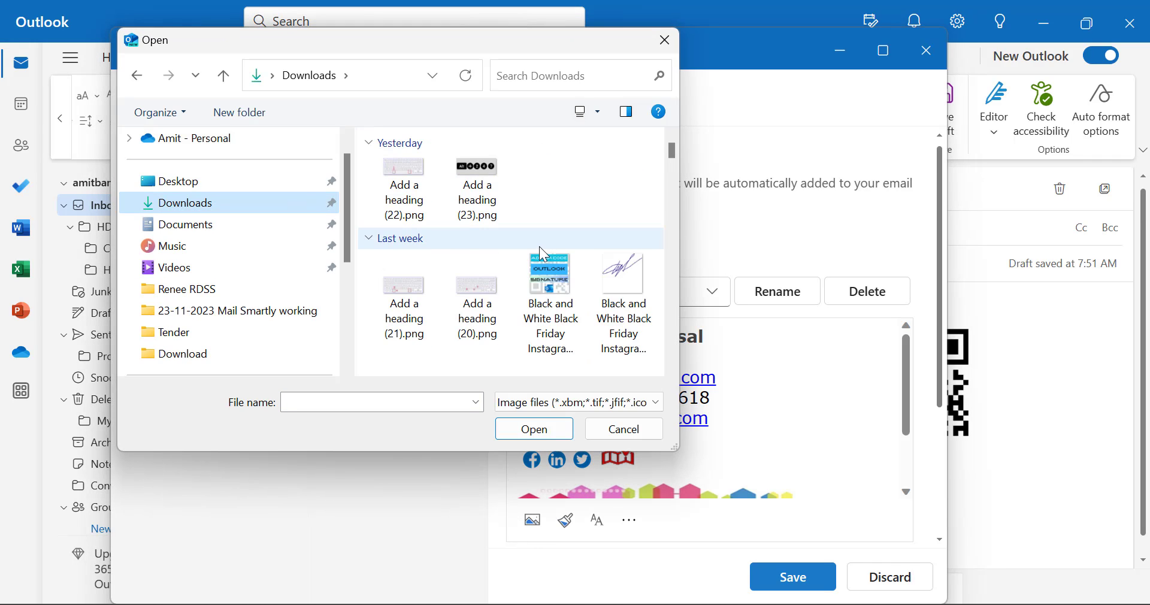
left_click(405, 186)
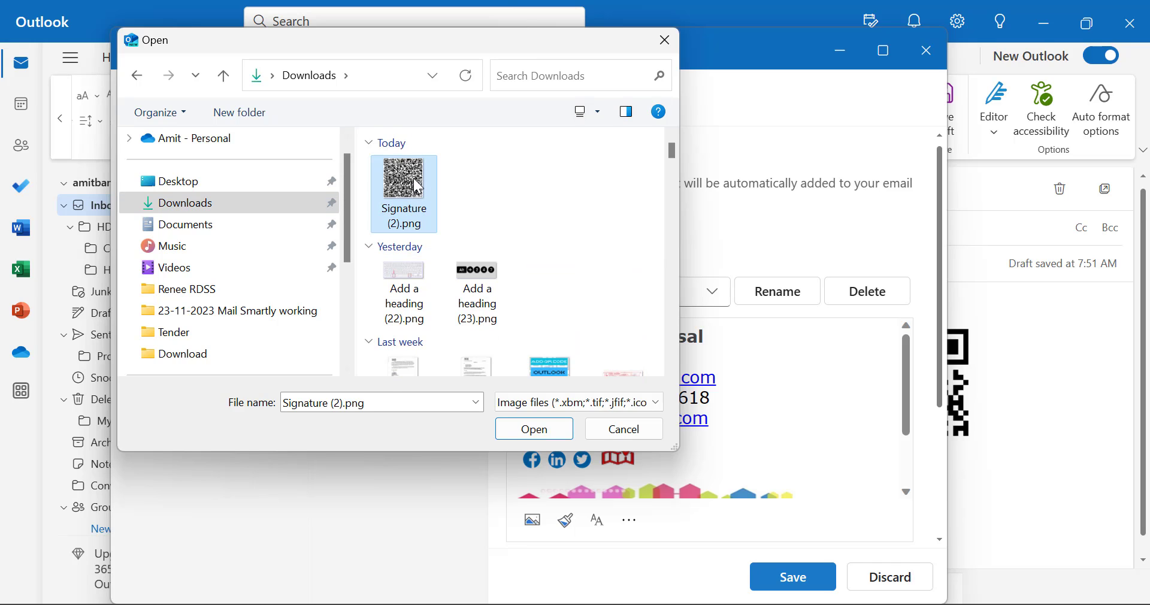
left_click(539, 426)
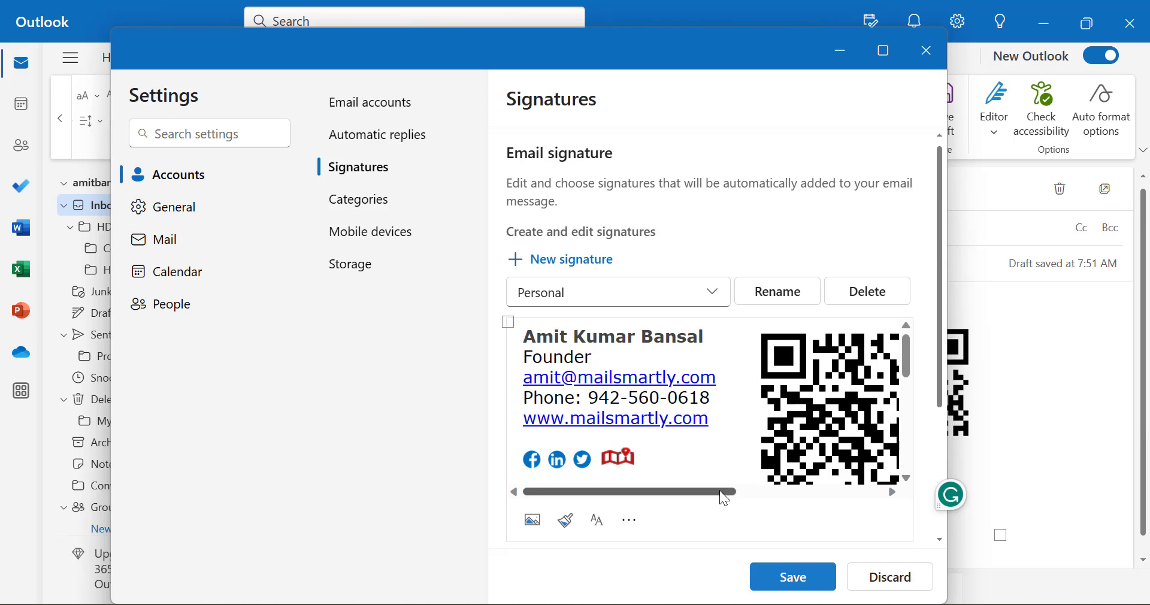
Shrink the new QR code to a small square beside the contact details
mouse_move(694, 494)
left_mouse_down()
mouse_move(826, 499)
mouse_move(748, 498)
left_mouse_up()
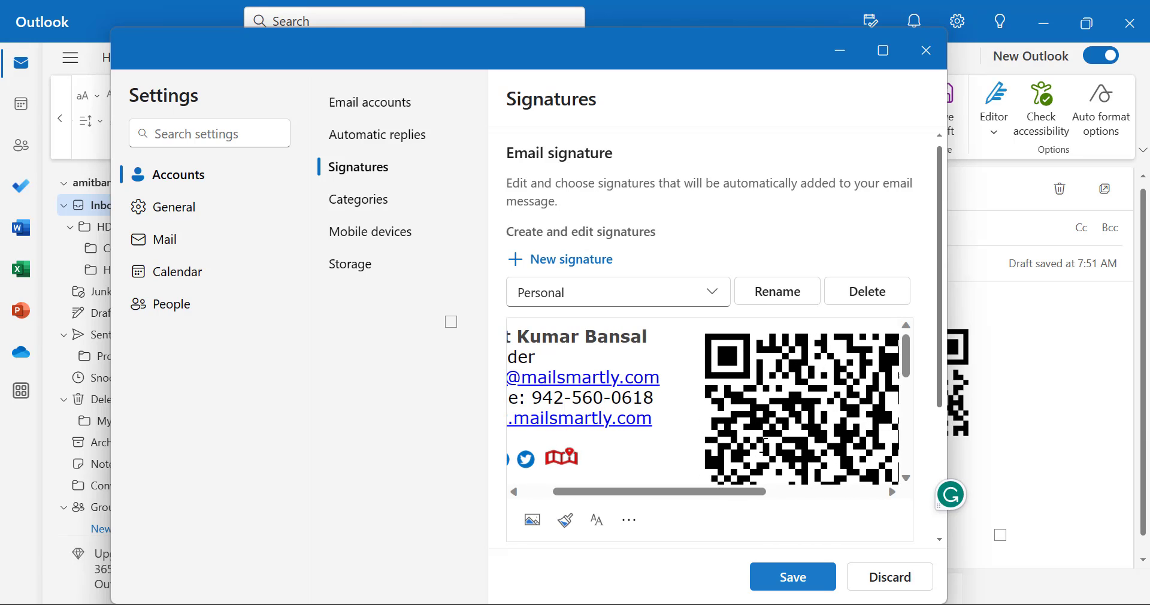
left_click(799, 386)
left_click_drag(700, 328, 770, 397)
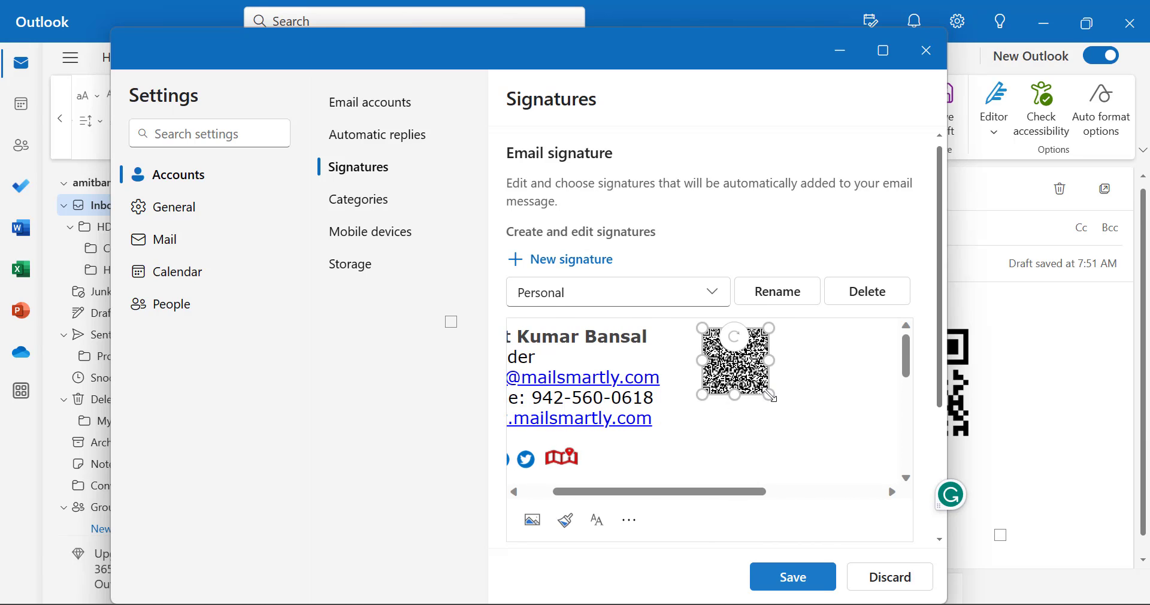
mouse_move(698, 491)
left_mouse_down()
mouse_move(752, 495)
mouse_move(739, 407)
mouse_move(652, 546)
mouse_move(678, 495)
mouse_move(805, 492)
left_mouse_up()
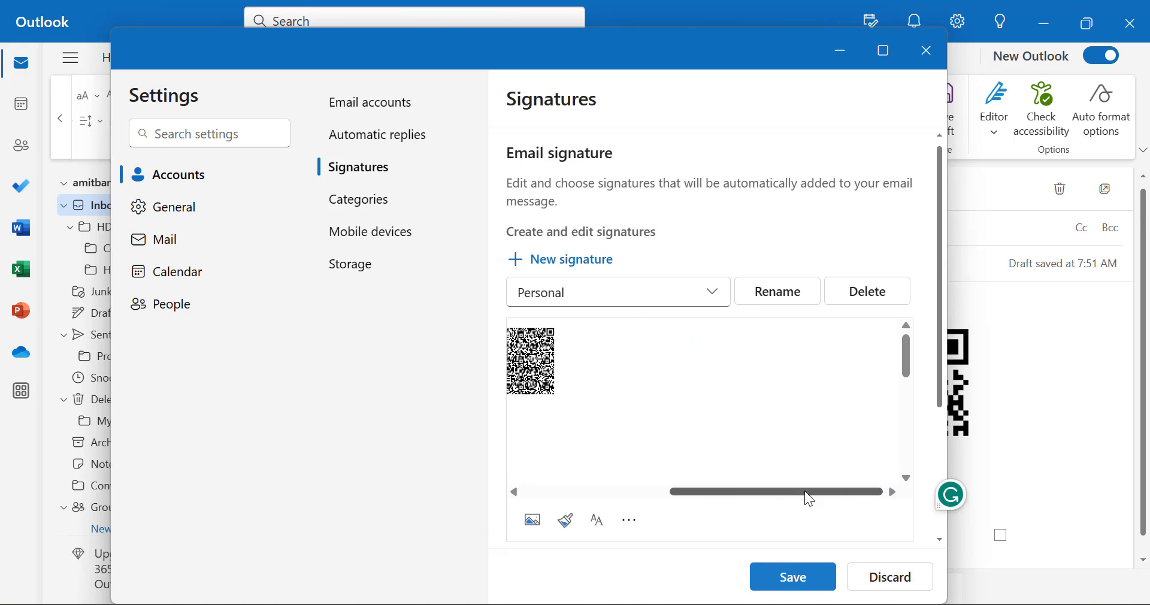
Save the Personal signature with its resized new QR code
left_click(789, 581)
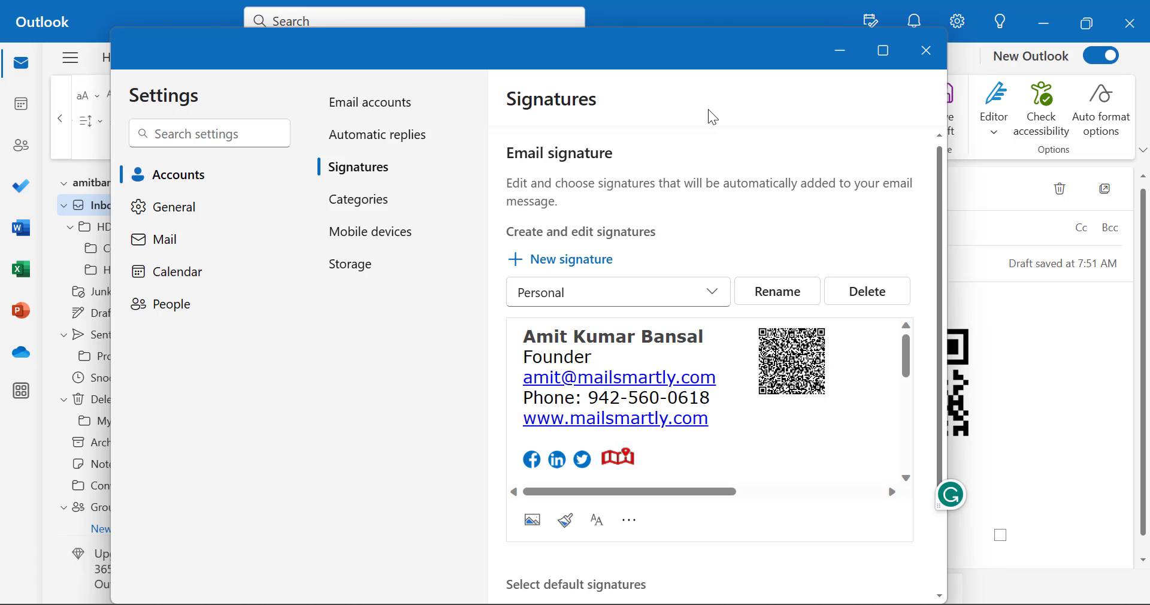